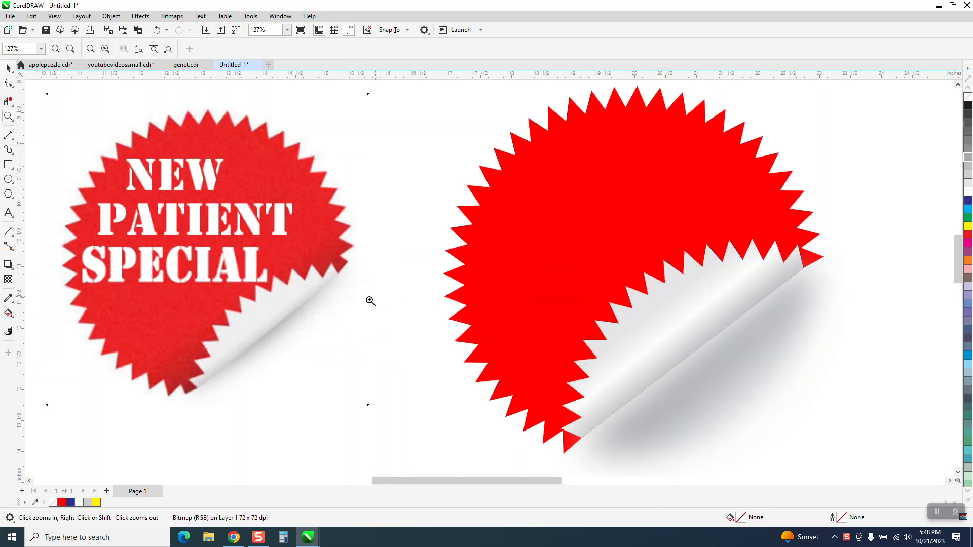
# - Move the finished red peeling sticker and the NEW PATIENT SPECIAL reference image apart to clear working space between them
pyautogui.rightClick(371, 304)
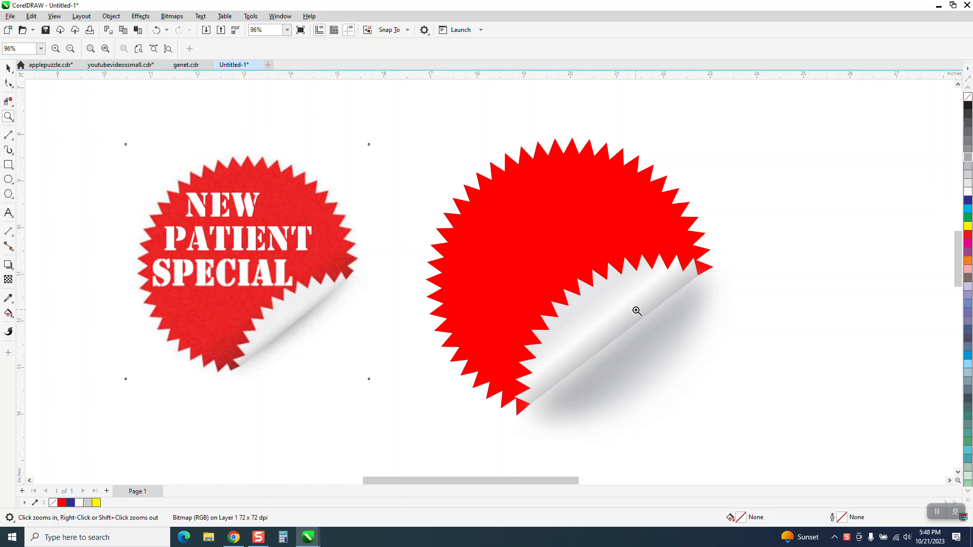
pyautogui.scroll(-1, 630, 311)
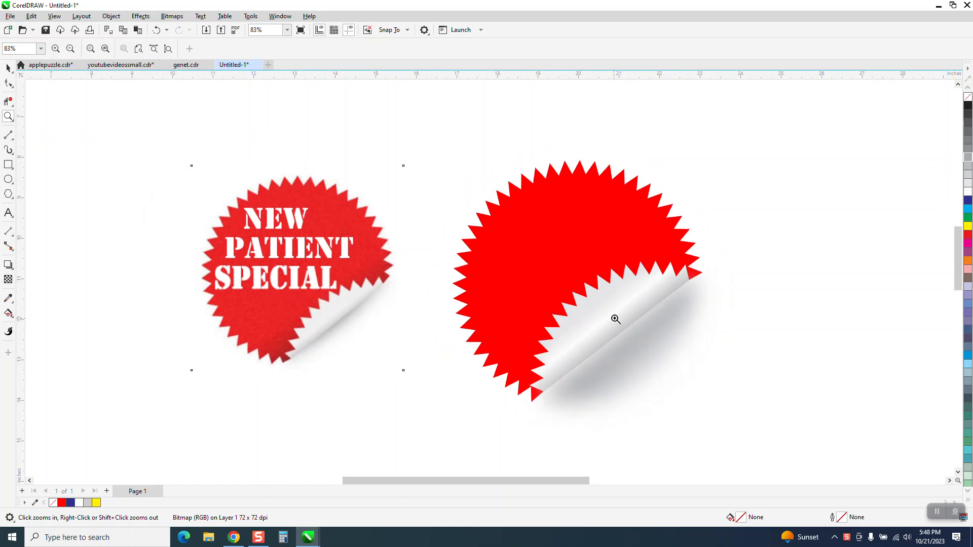
pyautogui.scroll(-1, 515, 323)
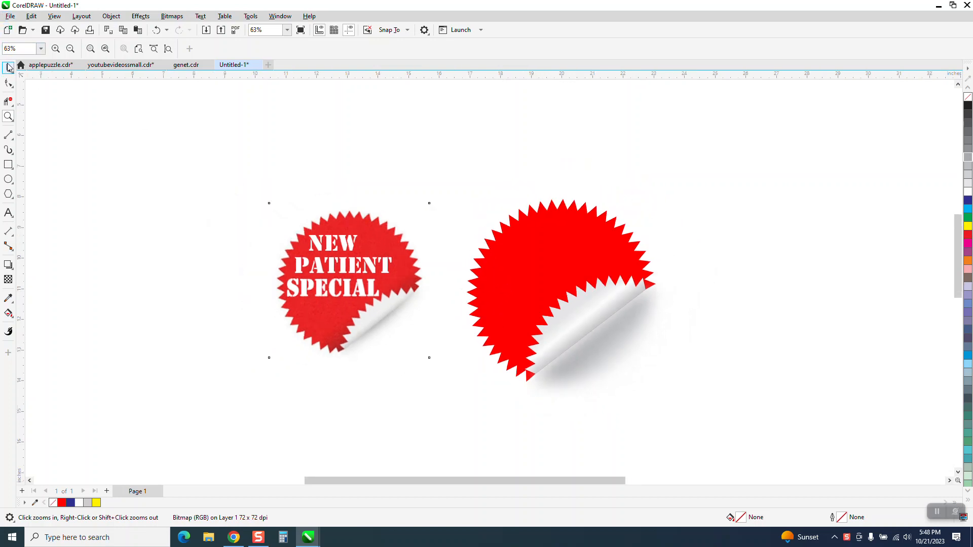
pyautogui.click(8, 67)
pyautogui.moveTo(444, 169); pyautogui.dragTo(765, 458)
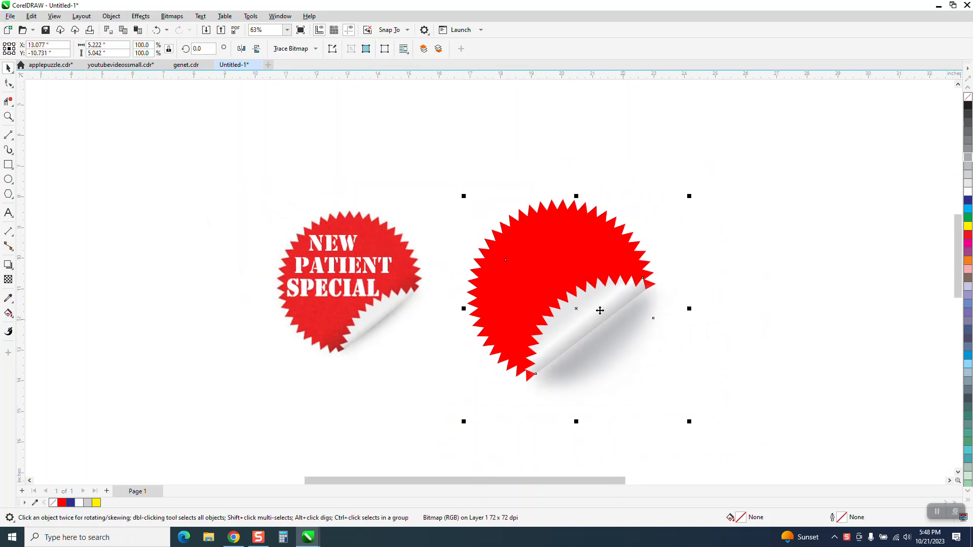
pyautogui.moveTo(583, 304); pyautogui.dragTo(831, 262)
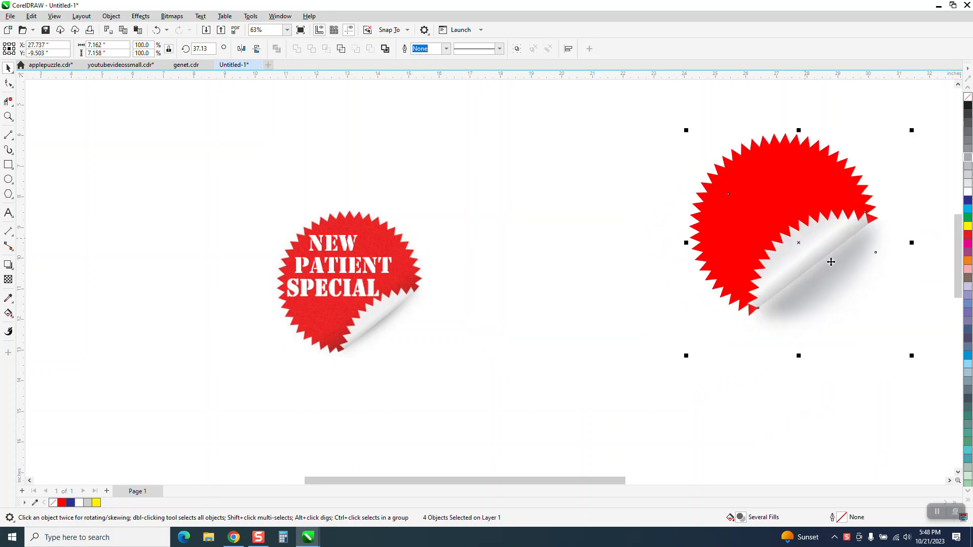
pyautogui.moveTo(336, 261); pyautogui.dragTo(204, 175)
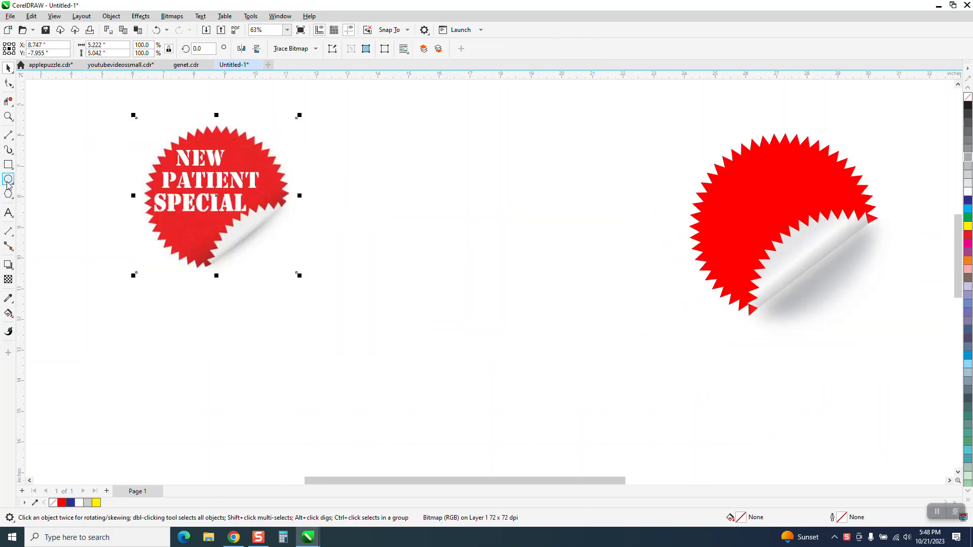
# - Draw a 52-sided polygon about 7 inches across in the empty space between the two stickers
pyautogui.click(14, 198)
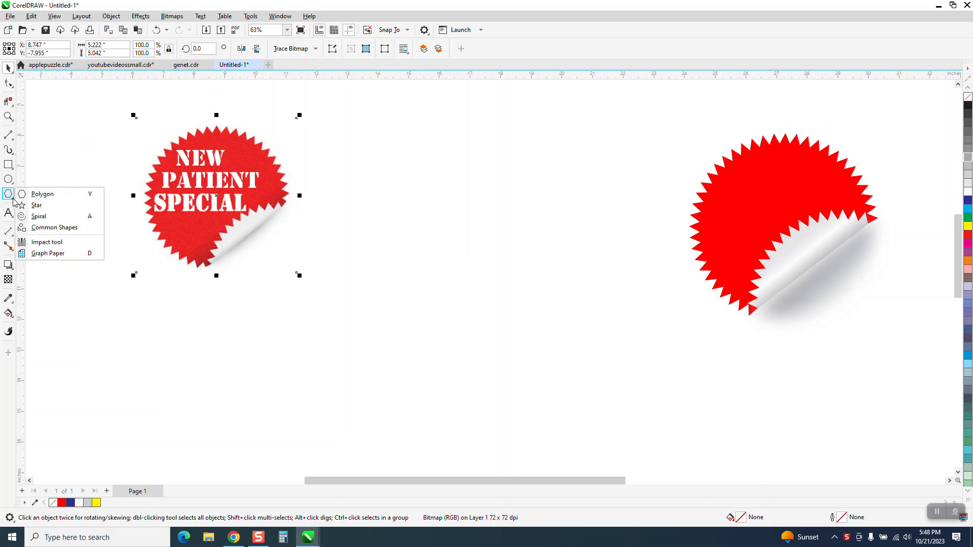
pyautogui.click(42, 194)
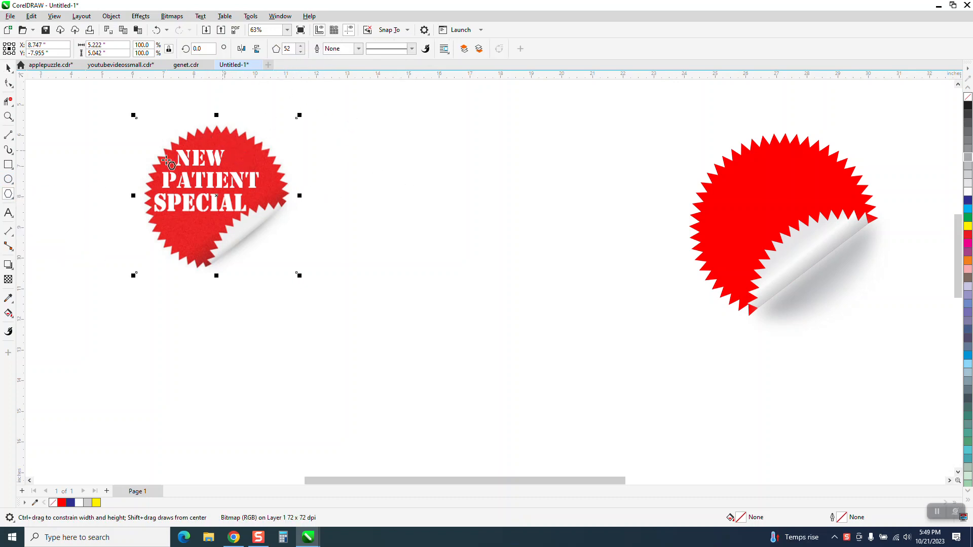
pyautogui.moveTo(567, 136); pyautogui.dragTo(409, 351)
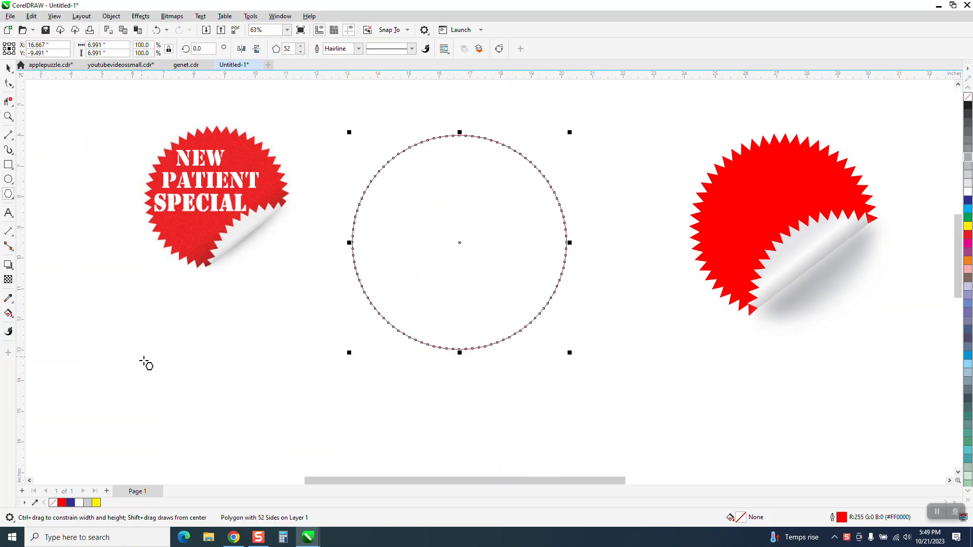
# - Center the polygon on the page and add a vertical guideline through the page center
pyautogui.click(8, 116)
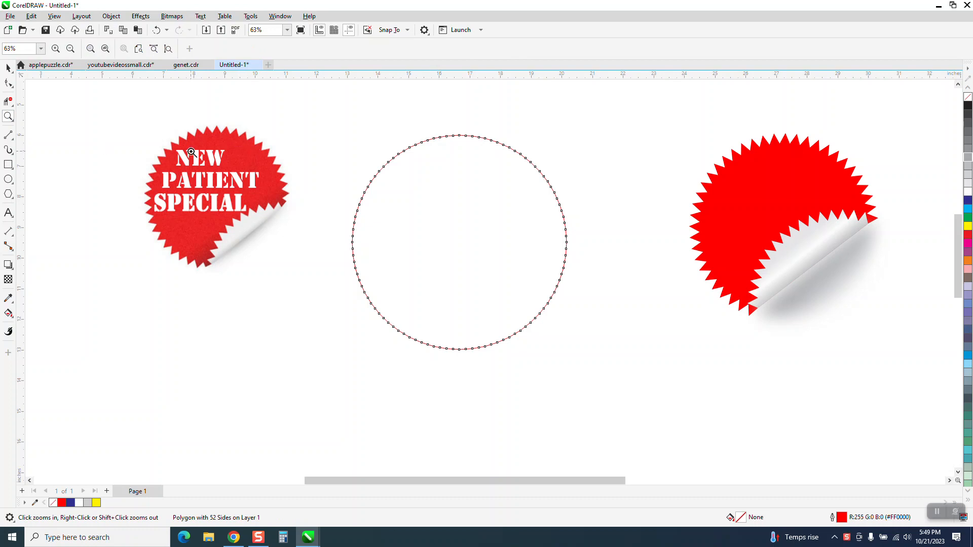
pyautogui.moveTo(382, 113); pyautogui.dragTo(712, 389)
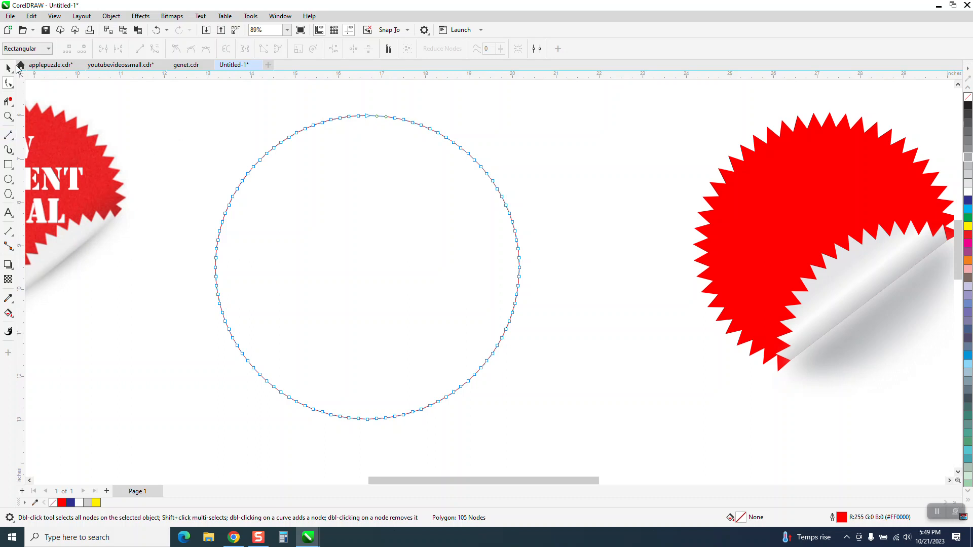
pyautogui.click(9, 68)
pyautogui.press('p')
pyautogui.scroll(-1, 317, 152)
pyautogui.moveTo(23, 171); pyautogui.dragTo(114, 182)
pyautogui.press('p')
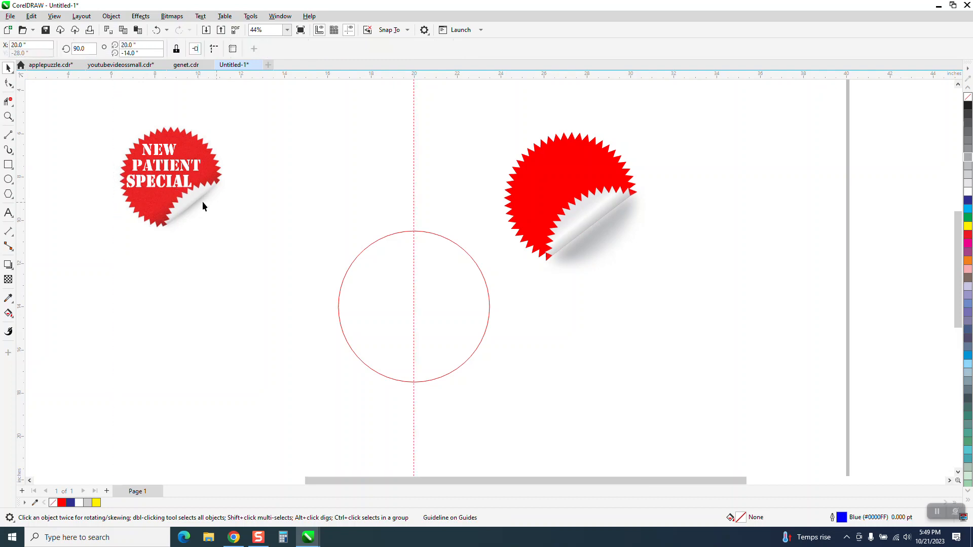
# - Reshape the polygon into a spiky starburst by pulling its top node a short way inward along the guideline
pyautogui.click(9, 117)
pyautogui.moveTo(349, 204); pyautogui.dragTo(606, 384)
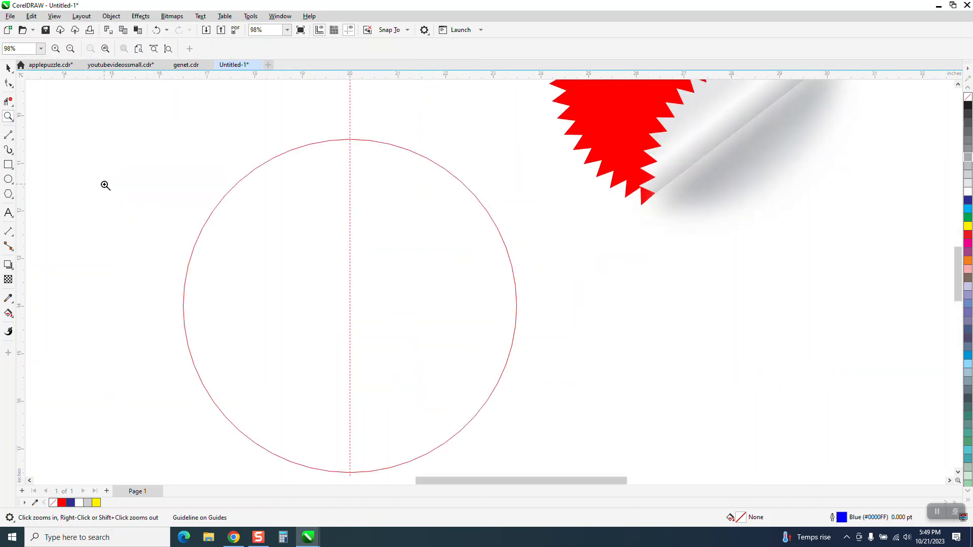
pyautogui.click(8, 83)
pyautogui.click(369, 141)
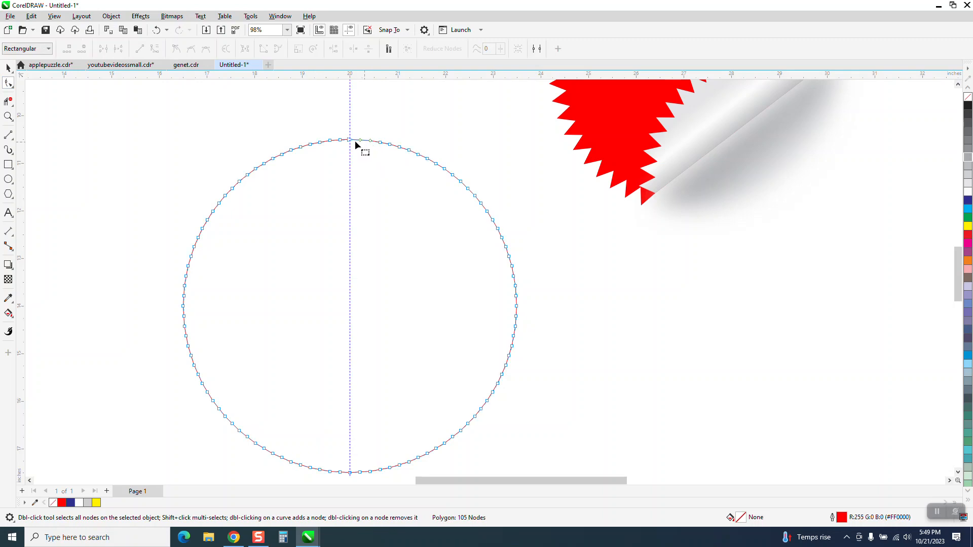
pyautogui.moveTo(349, 140); pyautogui.dragTo(349, 162)
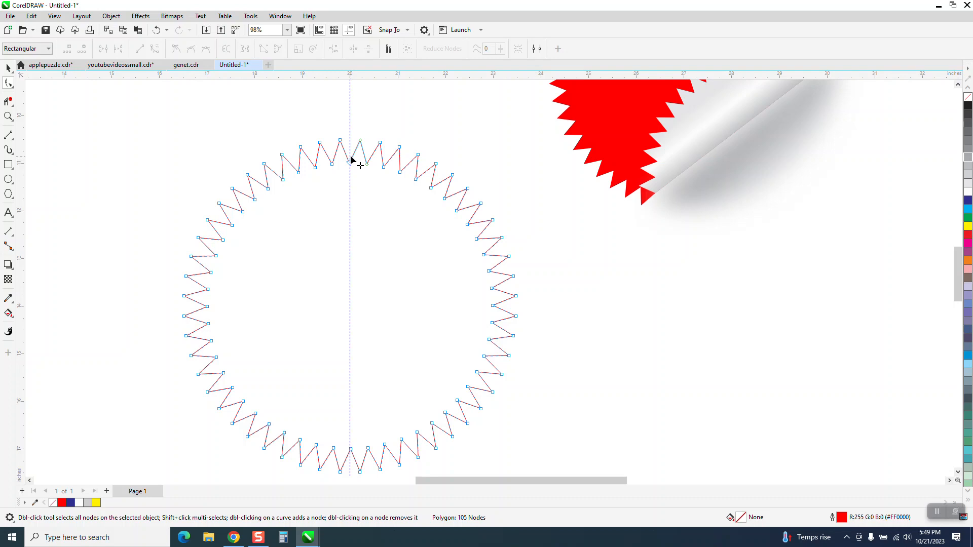
pyautogui.moveTo(350, 162); pyautogui.dragTo(350, 156)
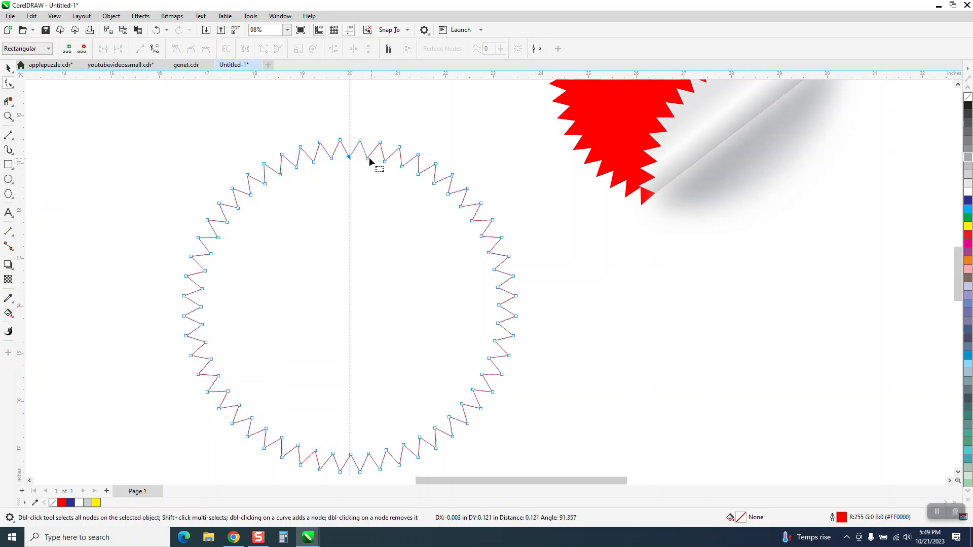
pyautogui.scroll(-1, 301, 182)
pyautogui.scroll(-2, 300, 184)
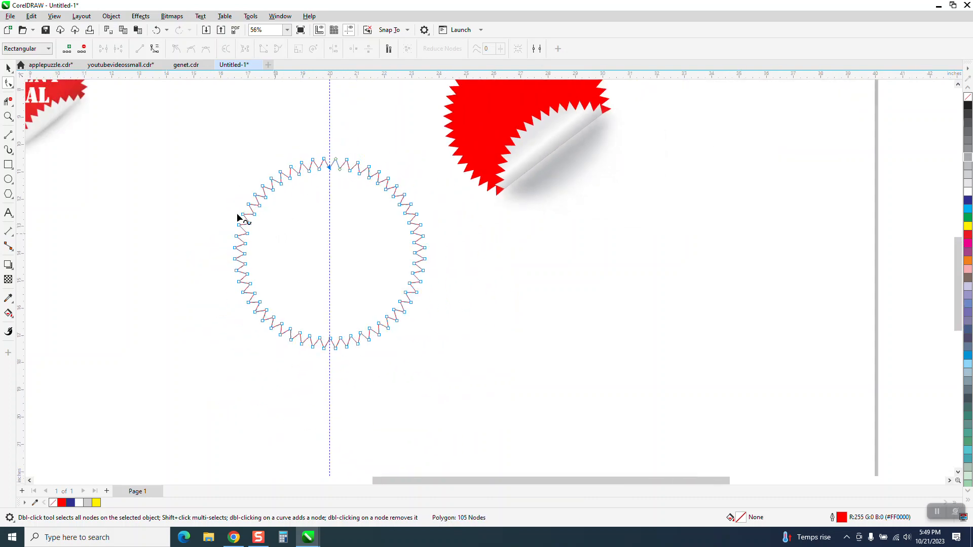
pyautogui.click(9, 68)
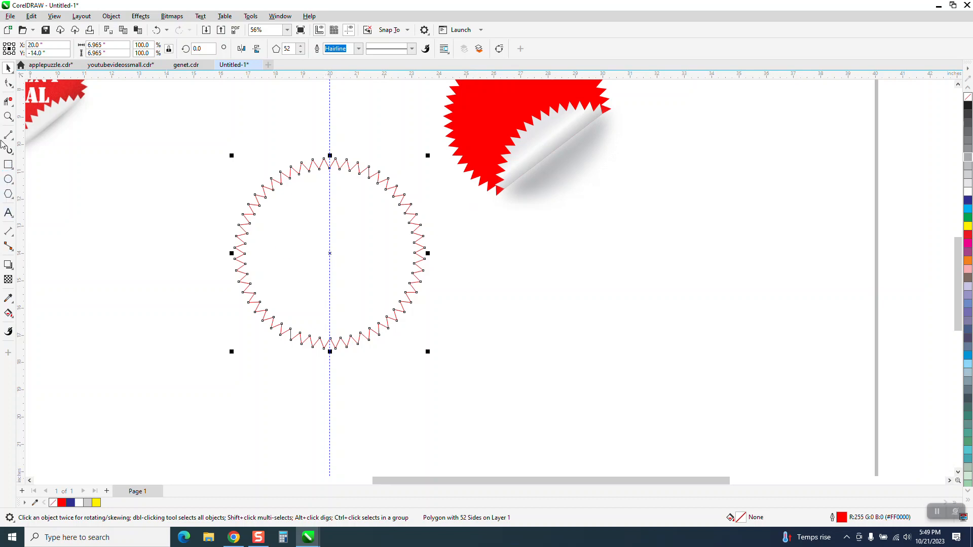
# - Draw two straight lines across the lower part of the starburst from notch to notch, and delete the lower line
pyautogui.click(8, 116)
pyautogui.moveTo(204, 148); pyautogui.dragTo(590, 370)
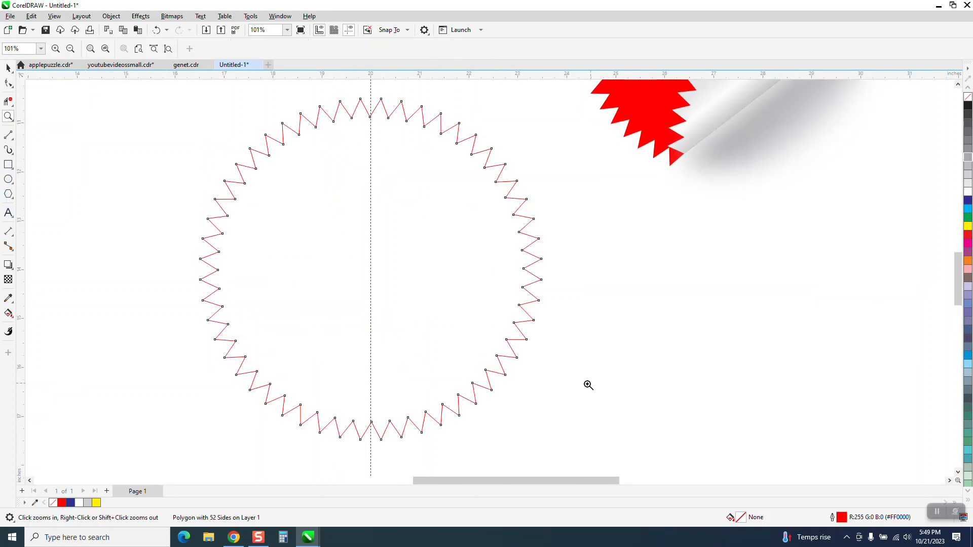
pyautogui.click(14, 142)
pyautogui.click(47, 146)
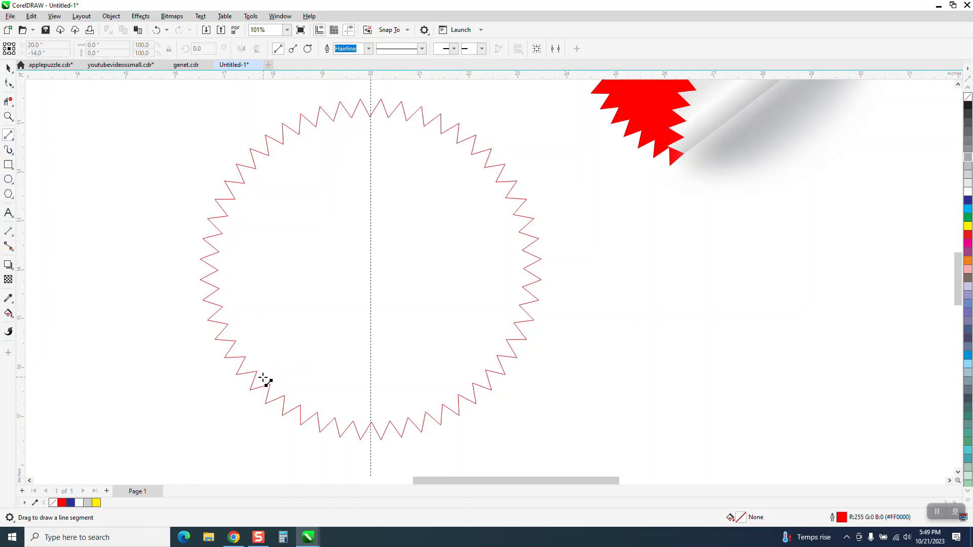
pyautogui.moveTo(257, 371); pyautogui.dragTo(486, 374)
pyautogui.scroll(-1, 385, 366)
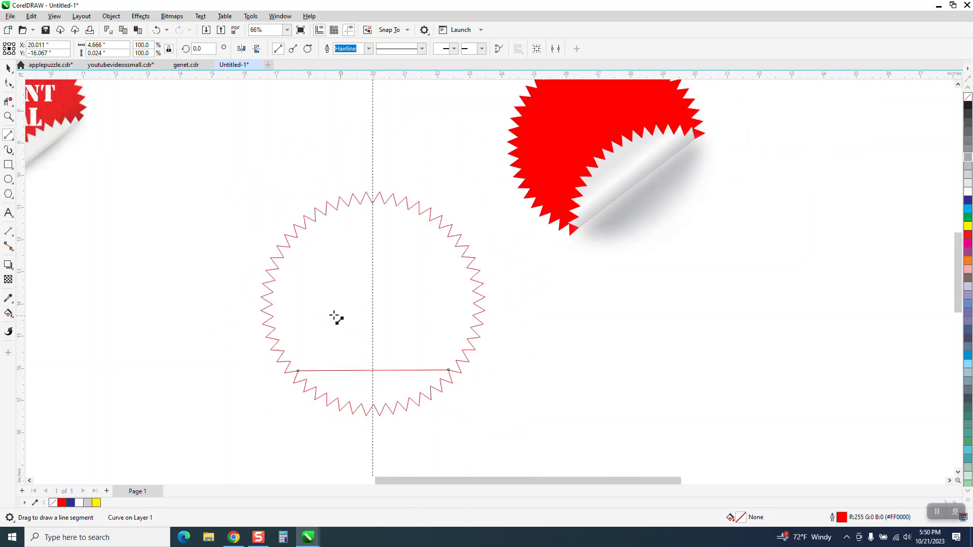
pyautogui.moveTo(286, 362); pyautogui.dragTo(456, 361)
pyautogui.click(9, 68)
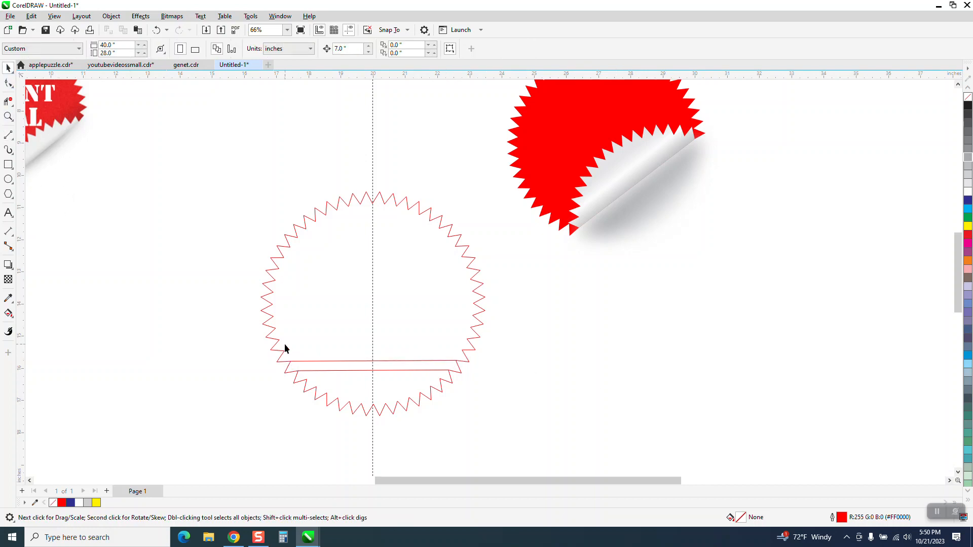
pyautogui.click(349, 372)
pyautogui.click(351, 371)
pyautogui.press('Delete')
# - Smart Fill the large area of the starburst above the line with red and no outline
pyautogui.click(9, 314)
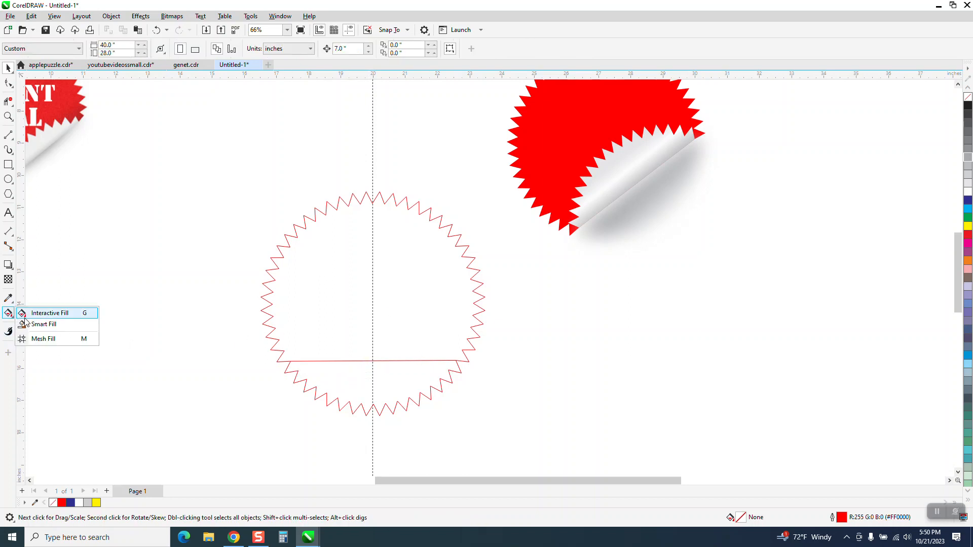
pyautogui.click(34, 324)
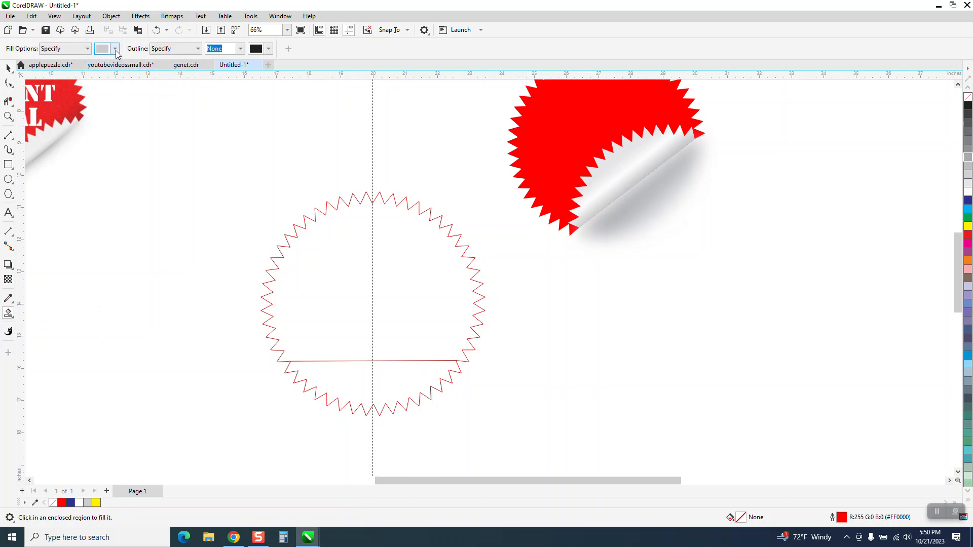
pyautogui.click(115, 48)
pyautogui.click(194, 115)
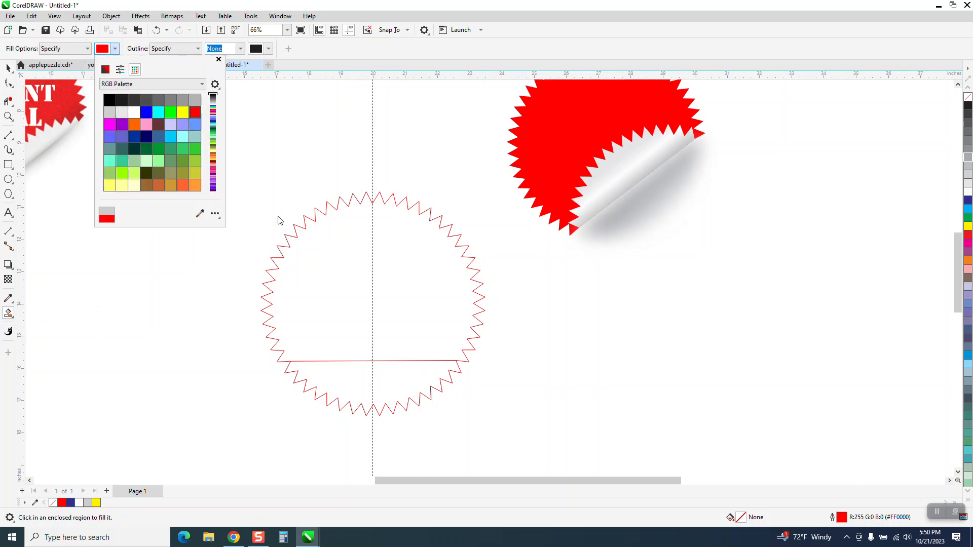
pyautogui.click(354, 273)
# - Smart Fill the starburst segment below the line with blue and no outline
pyautogui.click(8, 67)
pyautogui.click(415, 378)
pyautogui.click(8, 313)
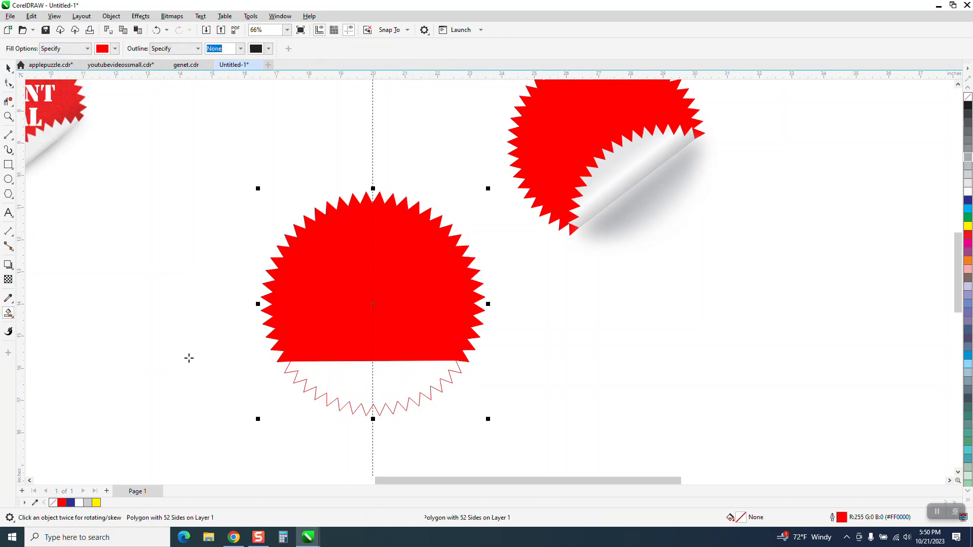
pyautogui.click(116, 49)
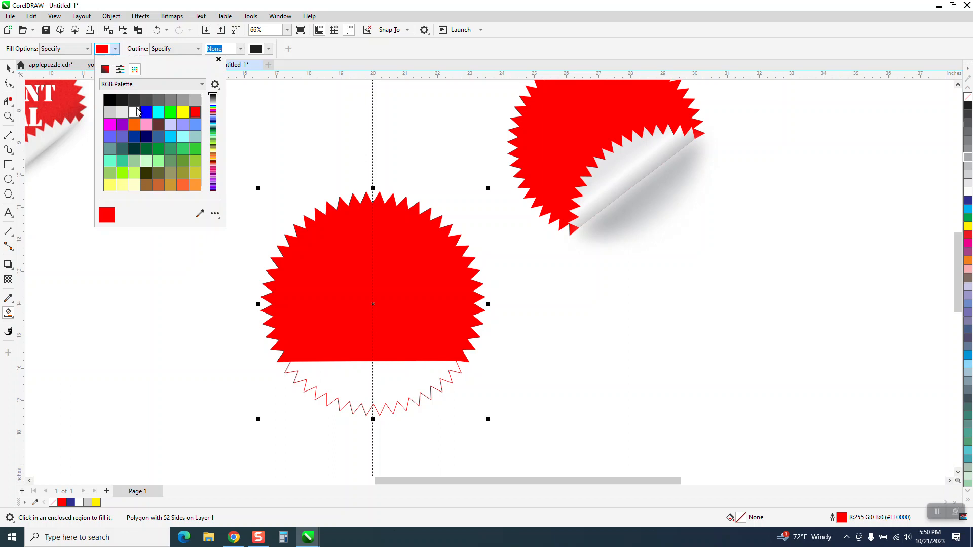
pyautogui.click(147, 117)
pyautogui.click(391, 369)
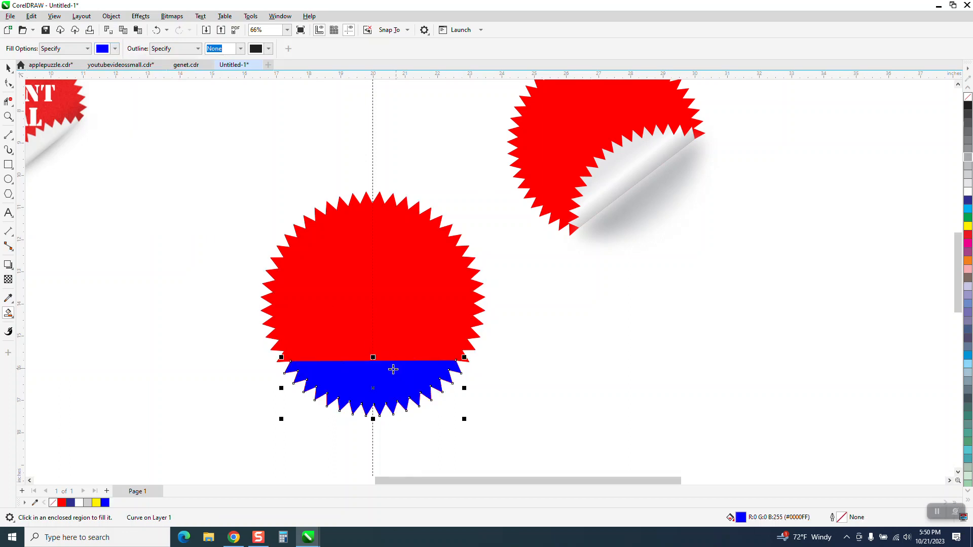
# - Mirror the blue segment vertically over its straight edge so it folds up onto the red shape
pyautogui.click(8, 68)
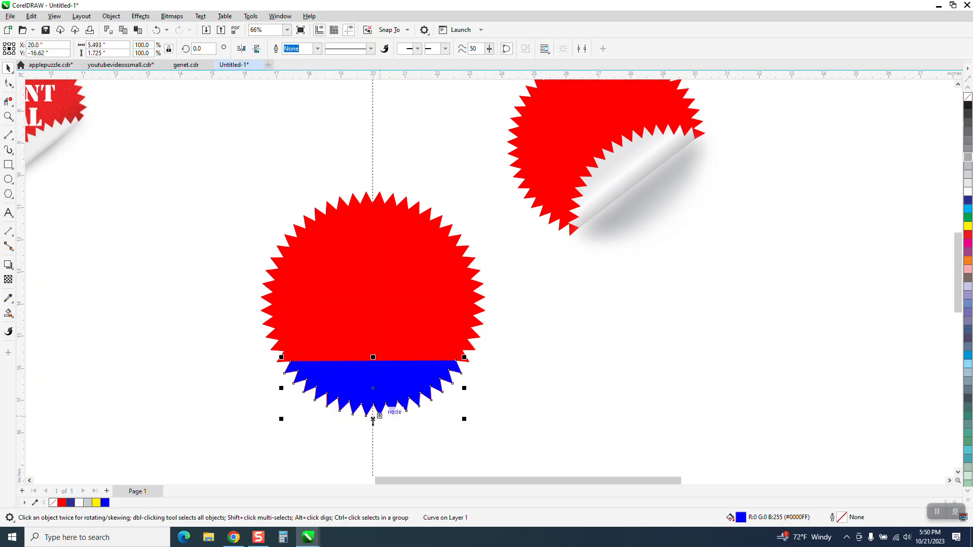
pyautogui.moveTo(373, 421); pyautogui.dragTo(374, 346)
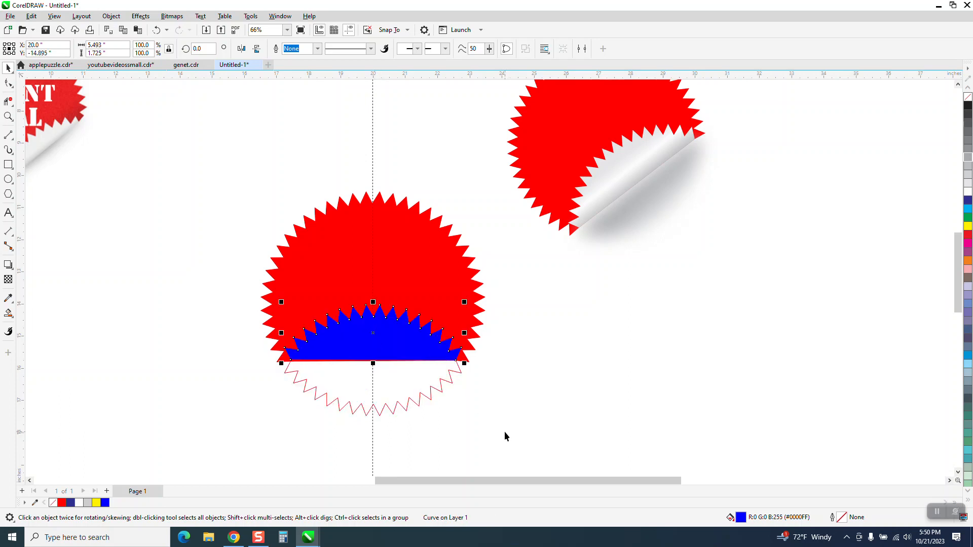
# - Rotate the blue flap slightly about its lower right corner so its lower left corner meets the notch in the starburst outline
pyautogui.click(366, 414)
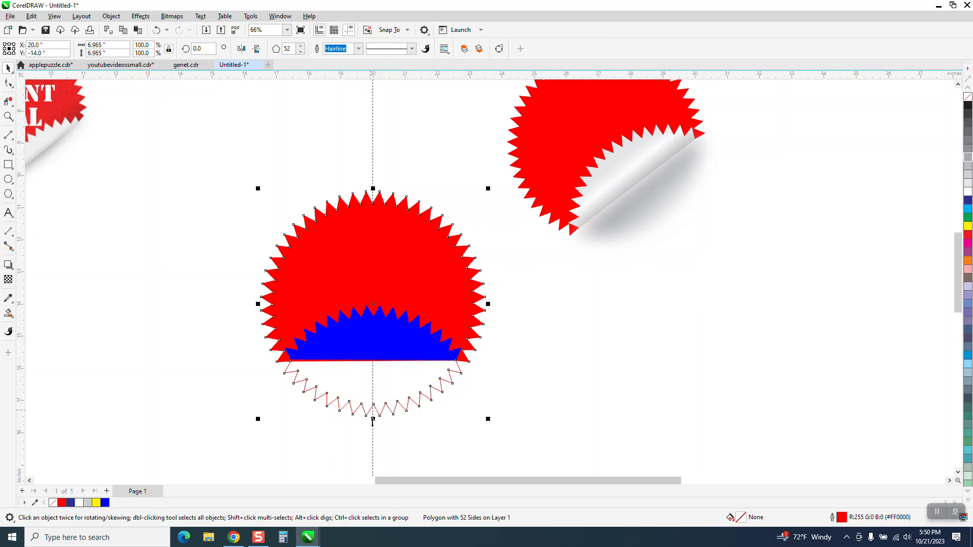
pyautogui.click(8, 116)
pyautogui.moveTo(230, 181); pyautogui.dragTo(489, 394)
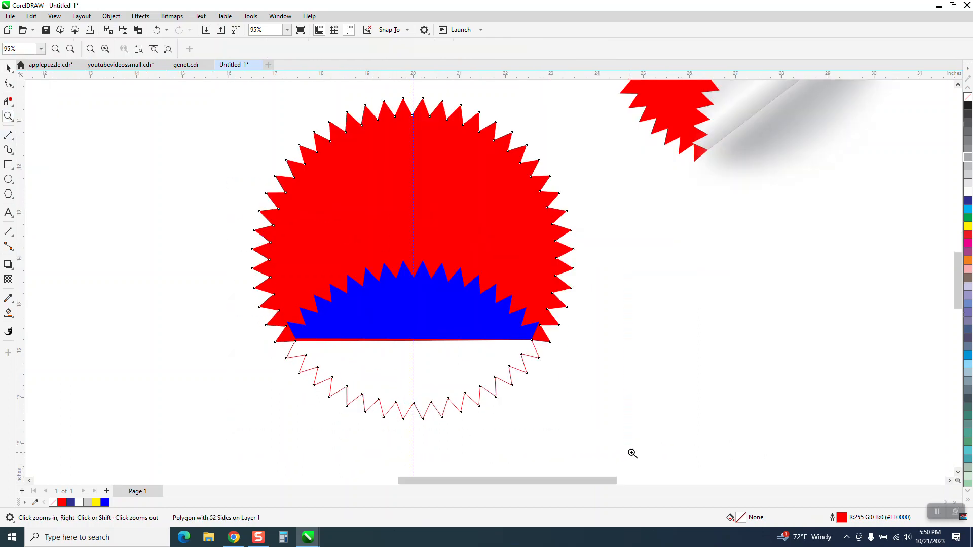
pyautogui.click(8, 67)
pyautogui.click(491, 327)
pyautogui.click(457, 331)
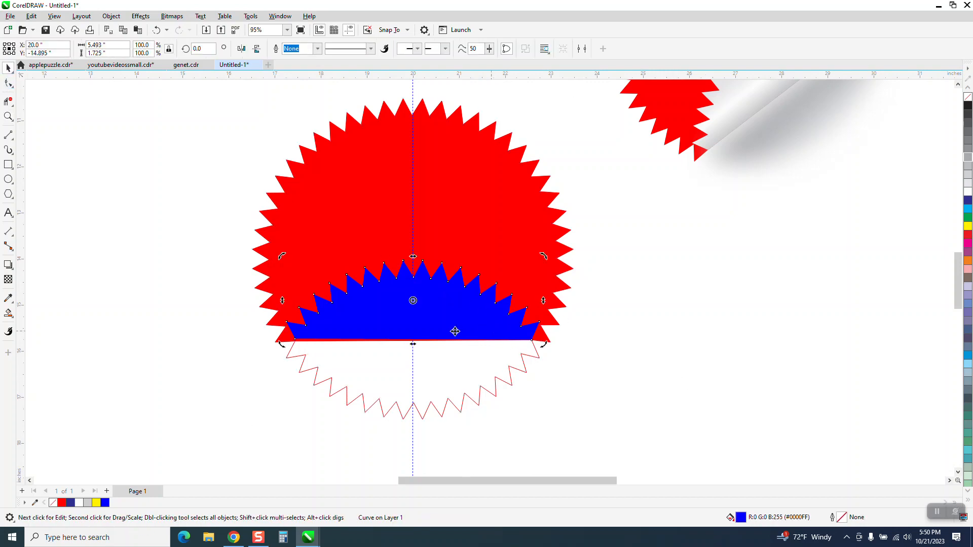
pyautogui.moveTo(413, 301); pyautogui.dragTo(531, 340)
pyautogui.moveTo(295, 339); pyautogui.dragTo(295, 341)
pyautogui.click(9, 117)
pyautogui.moveTo(257, 299); pyautogui.dragTo(434, 378)
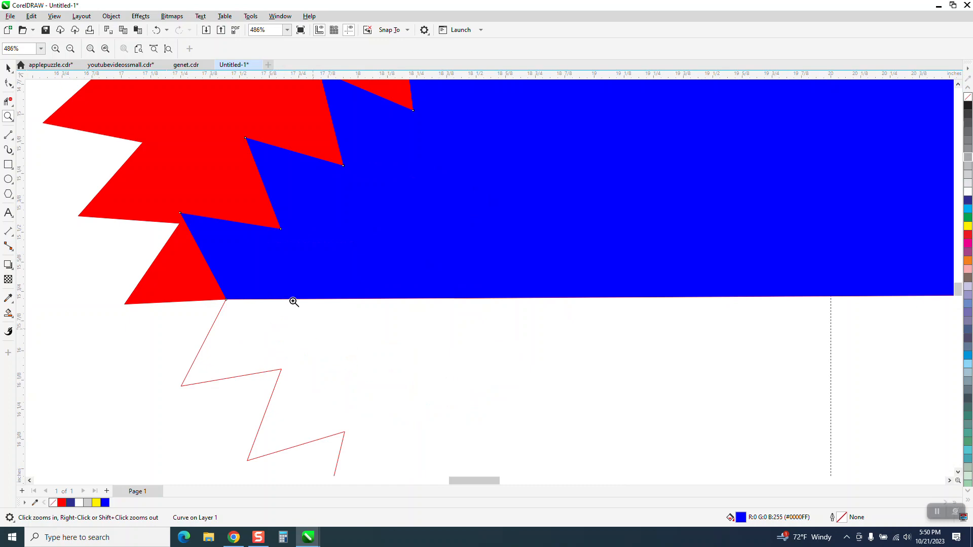
pyautogui.scroll(-2, 300, 310)
pyautogui.scroll(-3, 343, 284)
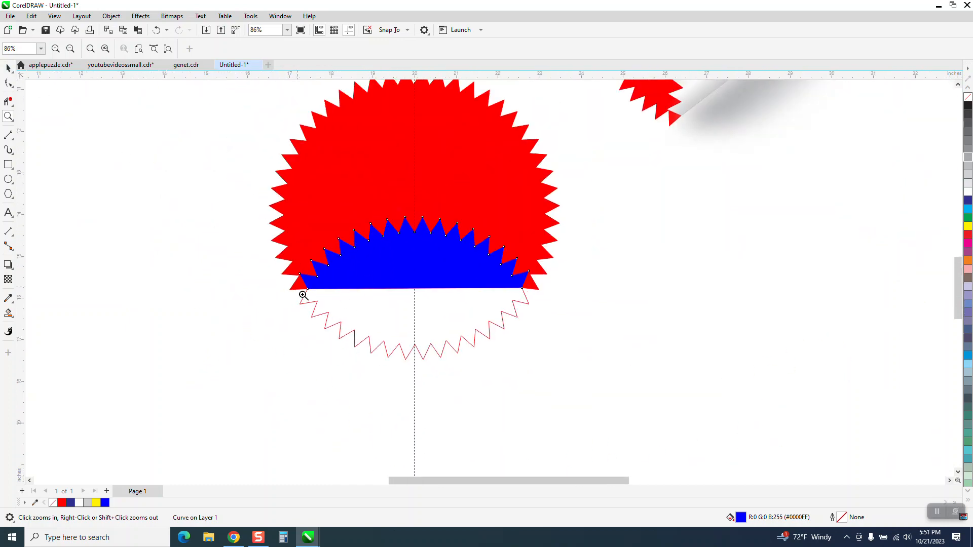
# - Recolour the blue folded flap white and apply a linear fountain fill running from its toothed edge down past the fold line
pyautogui.scroll(-2, 375, 346)
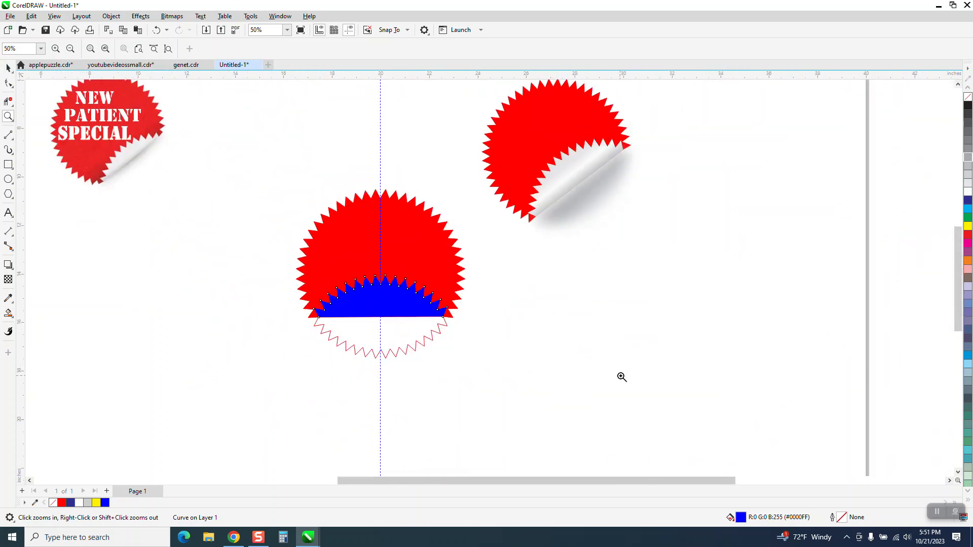
pyautogui.click(967, 191)
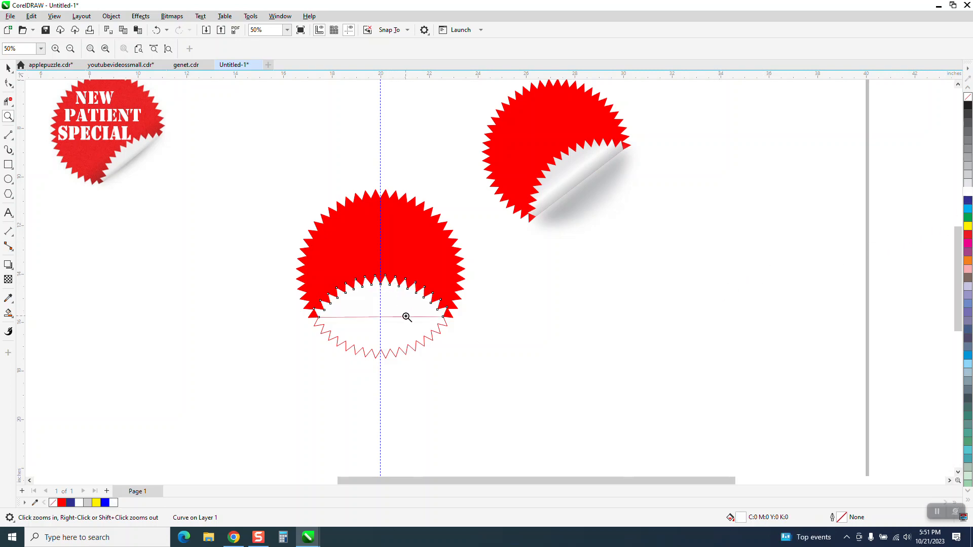
pyautogui.click(8, 68)
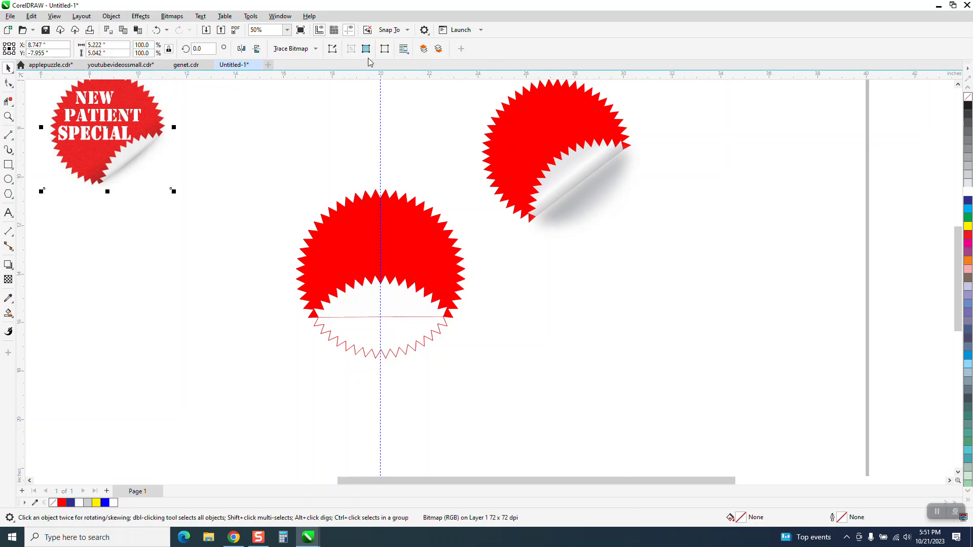
pyautogui.click(397, 295)
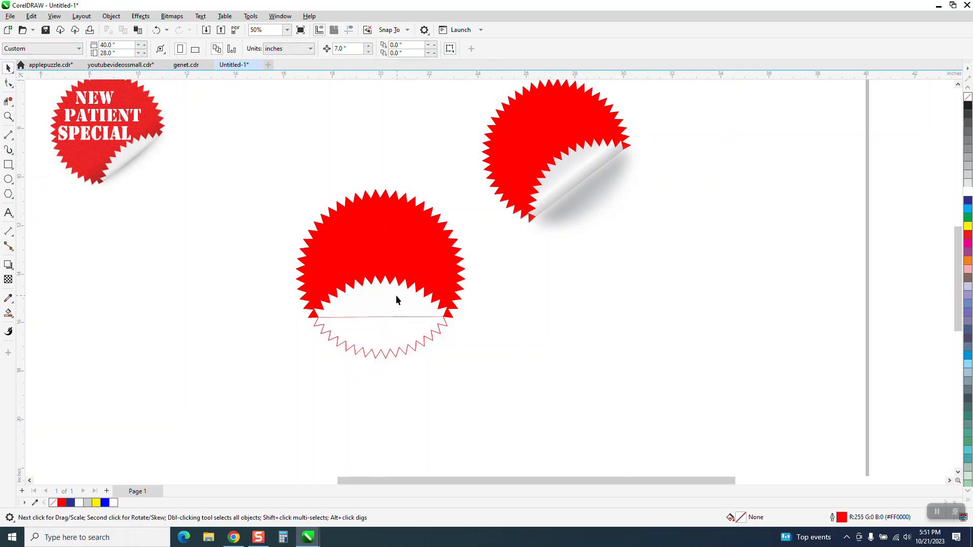
pyautogui.click(9, 315)
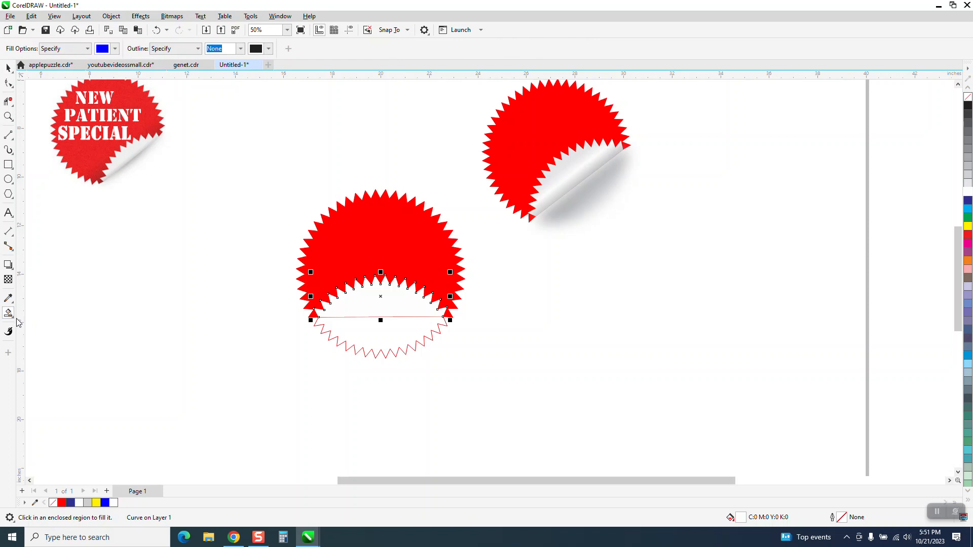
pyautogui.click(13, 320)
pyautogui.click(38, 311)
pyautogui.moveTo(381, 285); pyautogui.dragTo(381, 329)
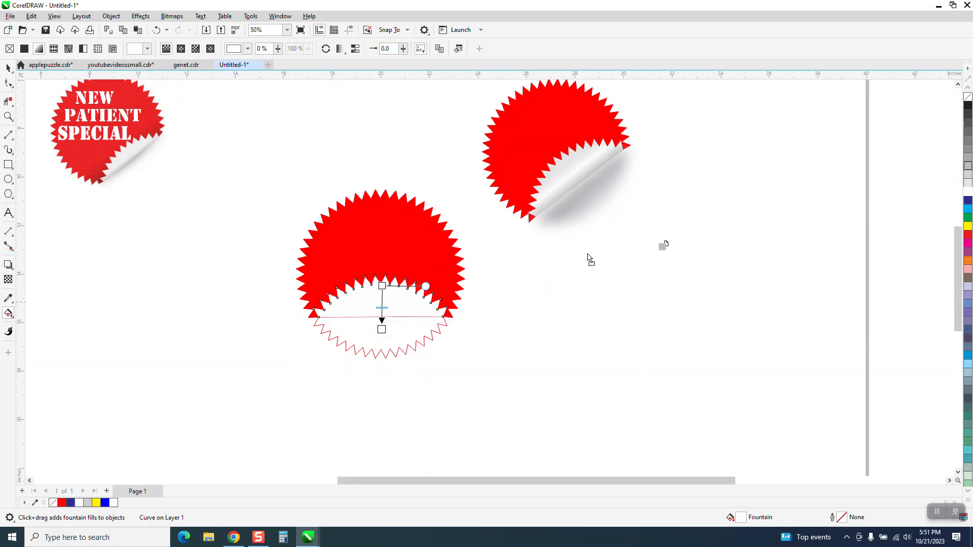
# - Colour both ends of the flap's fountain fill grey with a white midpoint, and fit the end nodes to the flap's edges
pyautogui.moveTo(384, 330); pyautogui.dragTo(384, 330)
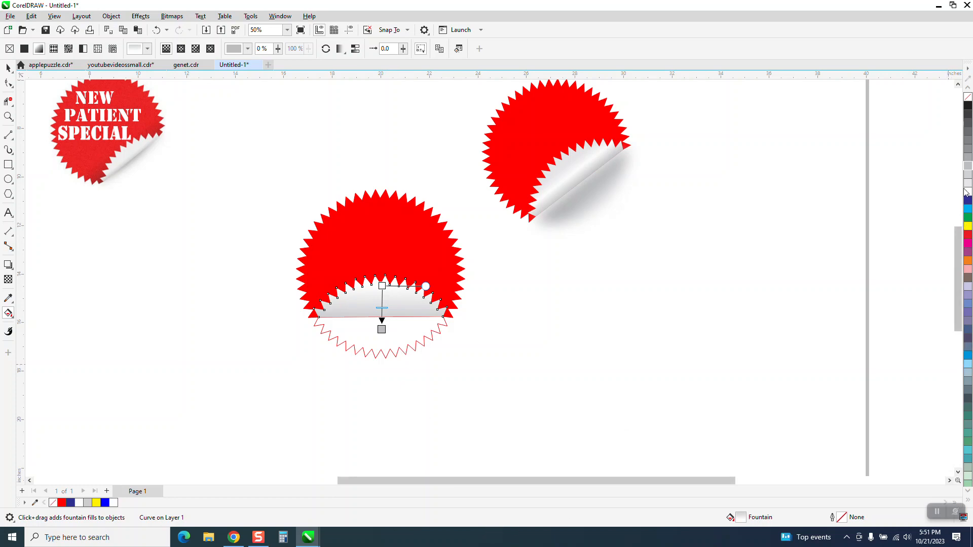
pyautogui.moveTo(969, 169); pyautogui.dragTo(381, 274)
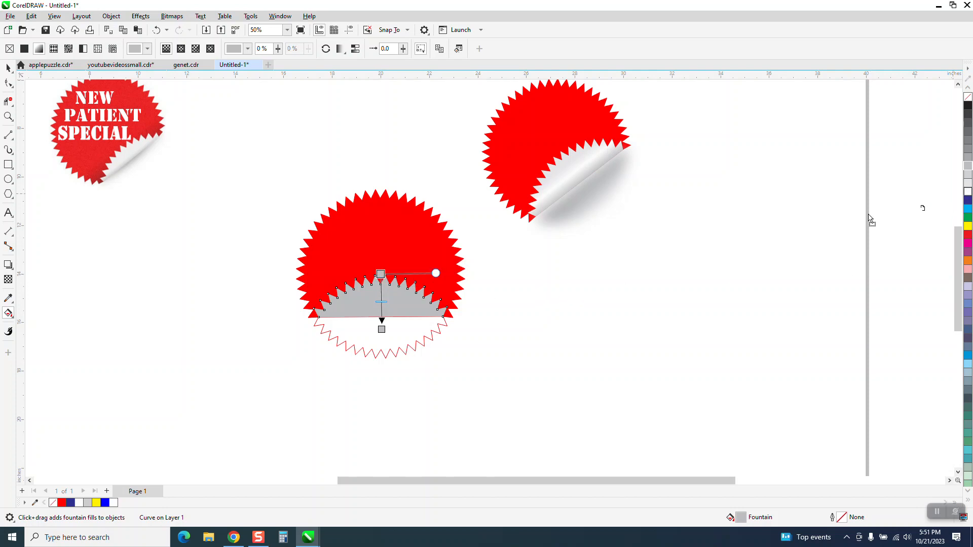
pyautogui.doubleClick(381, 299)
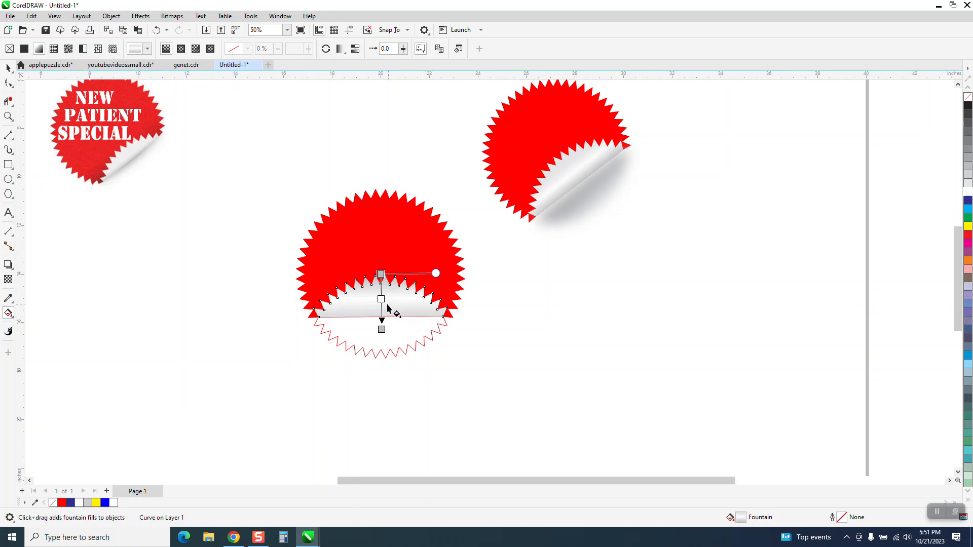
pyautogui.moveTo(382, 330); pyautogui.dragTo(381, 317)
pyautogui.moveTo(381, 274); pyautogui.dragTo(379, 279)
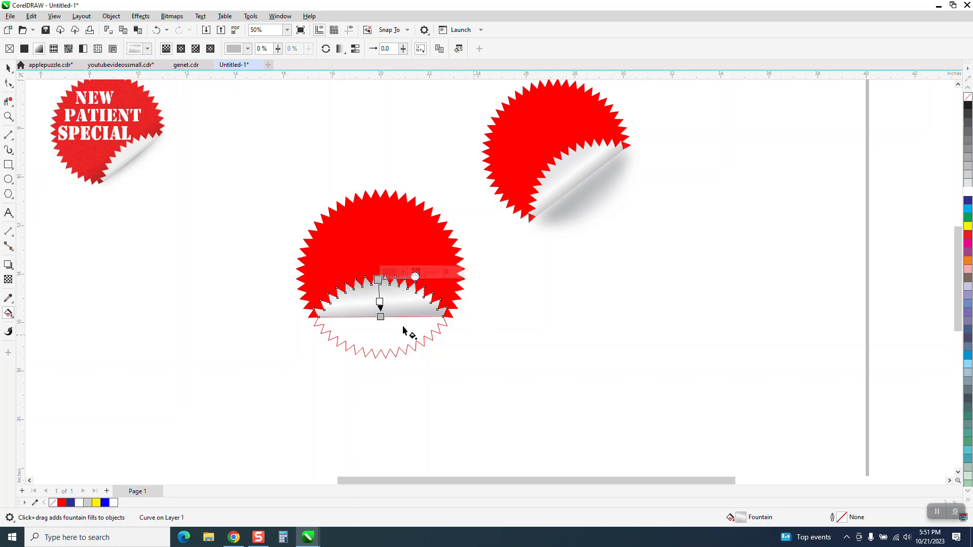
pyautogui.click(8, 68)
pyautogui.click(160, 175)
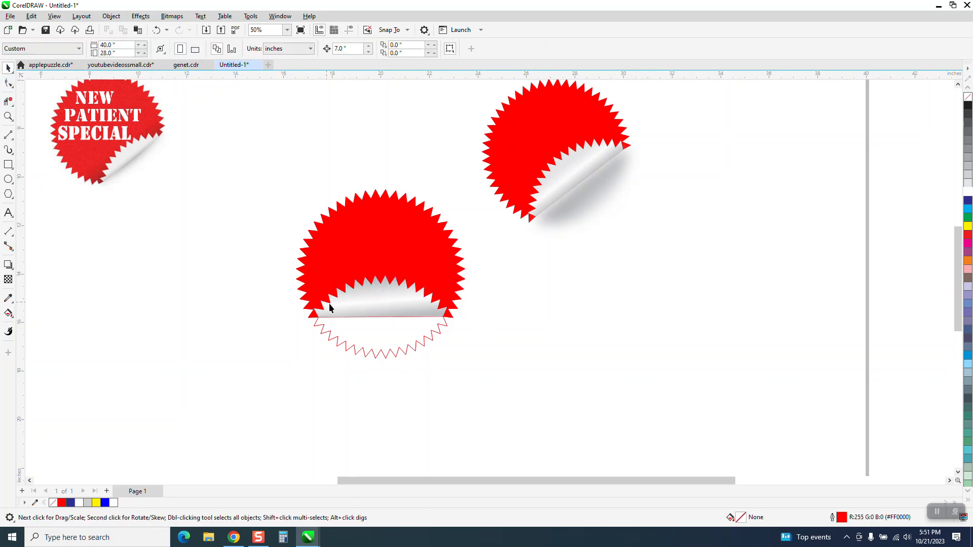
pyautogui.click(8, 116)
pyautogui.moveTo(291, 238); pyautogui.dragTo(532, 382)
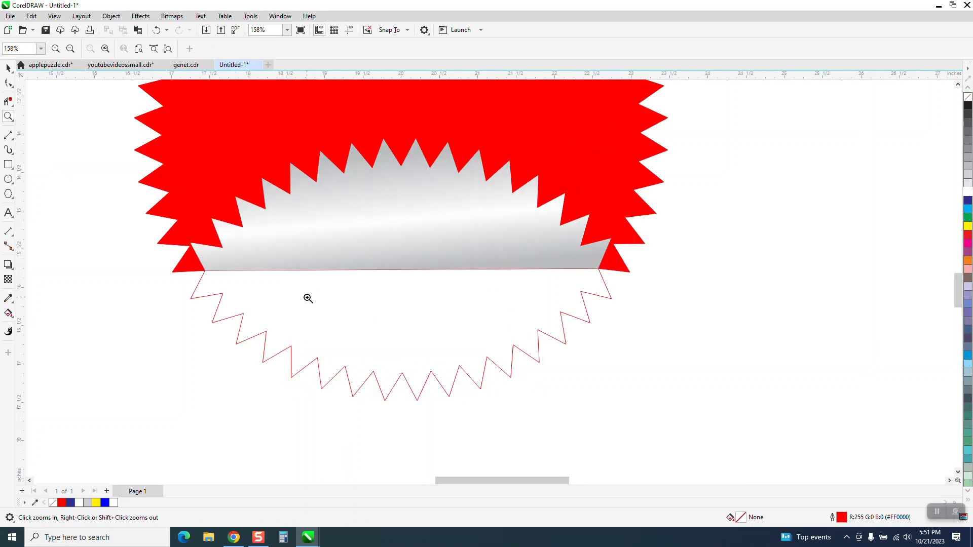
pyautogui.click(8, 68)
pyautogui.scroll(-1, 244, 324)
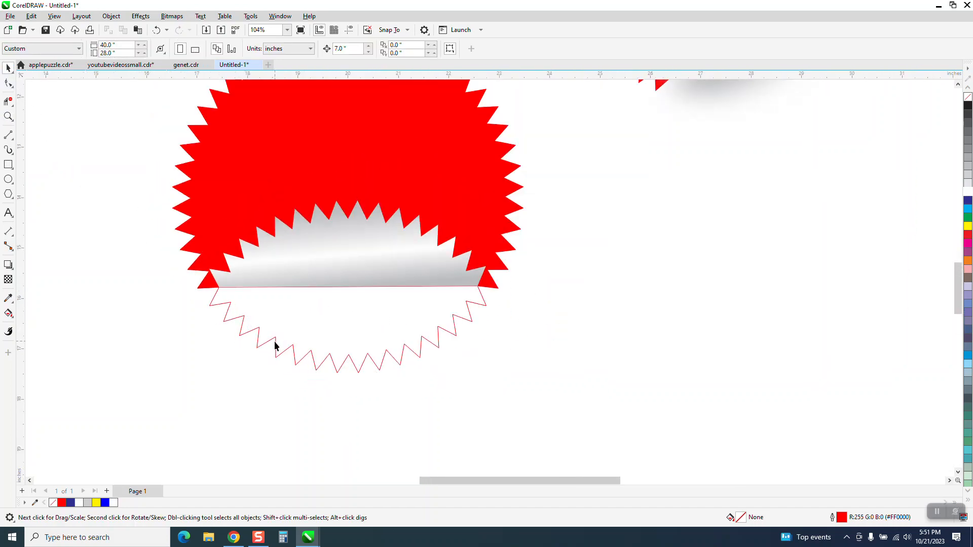
pyautogui.click(277, 343)
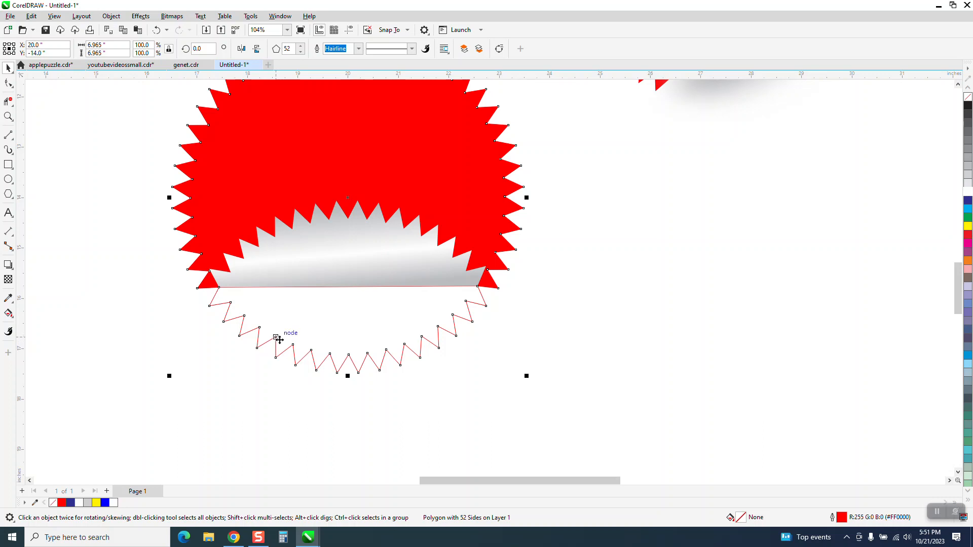
pyautogui.press('Delete')
pyautogui.click(156, 29)
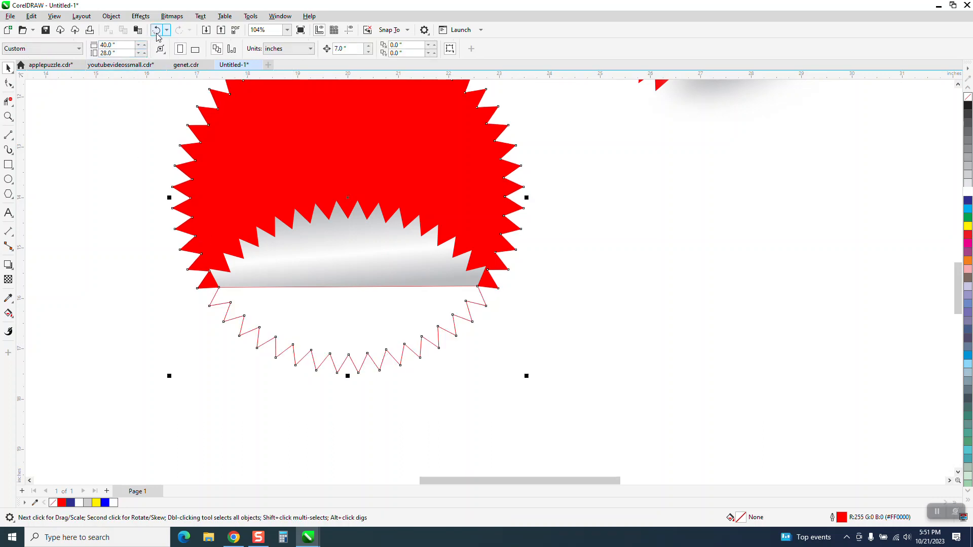
# - Smart Fill the toothed starburst segment below the fold line with light grey (#CCCCCC) and no outline
pyautogui.click(9, 313)
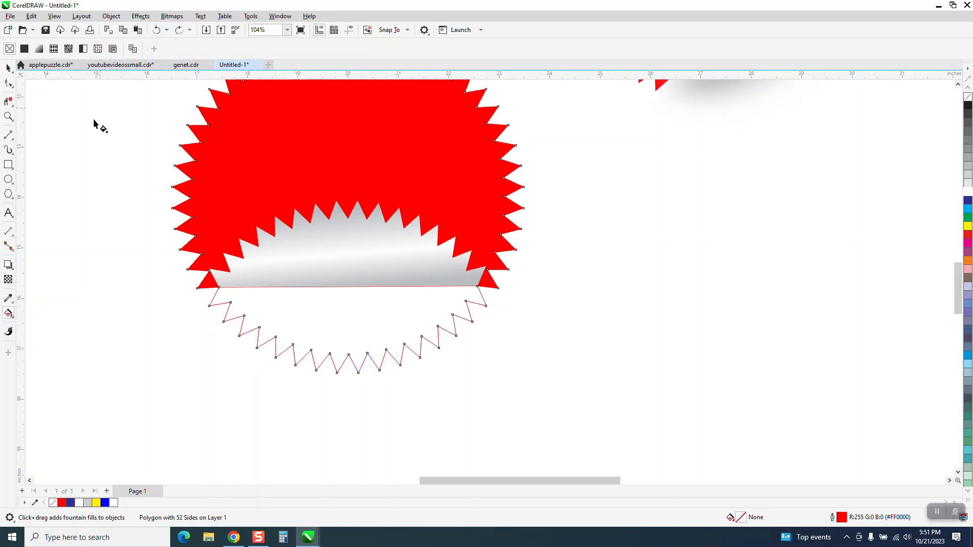
pyautogui.click(13, 322)
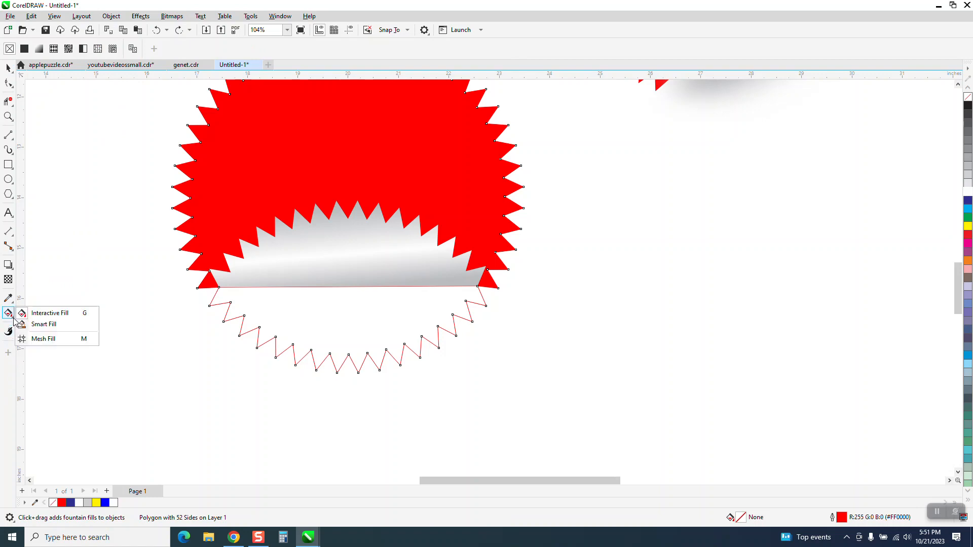
pyautogui.click(42, 325)
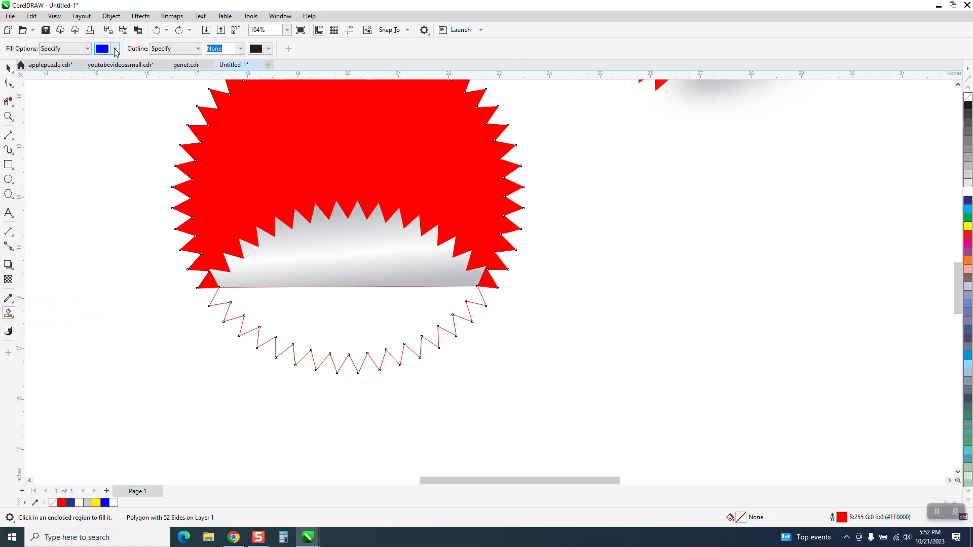
pyautogui.click(115, 49)
pyautogui.click(120, 112)
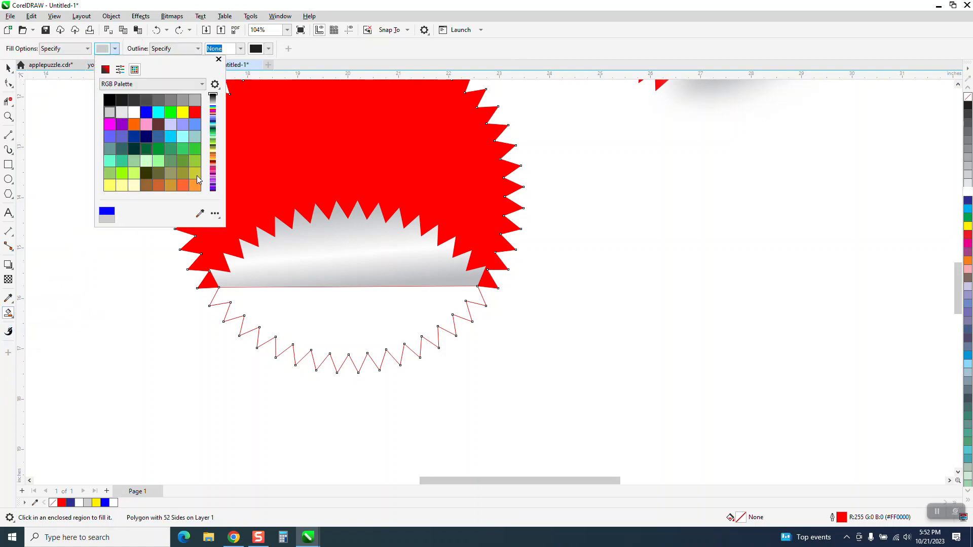
pyautogui.click(336, 319)
pyautogui.click(9, 68)
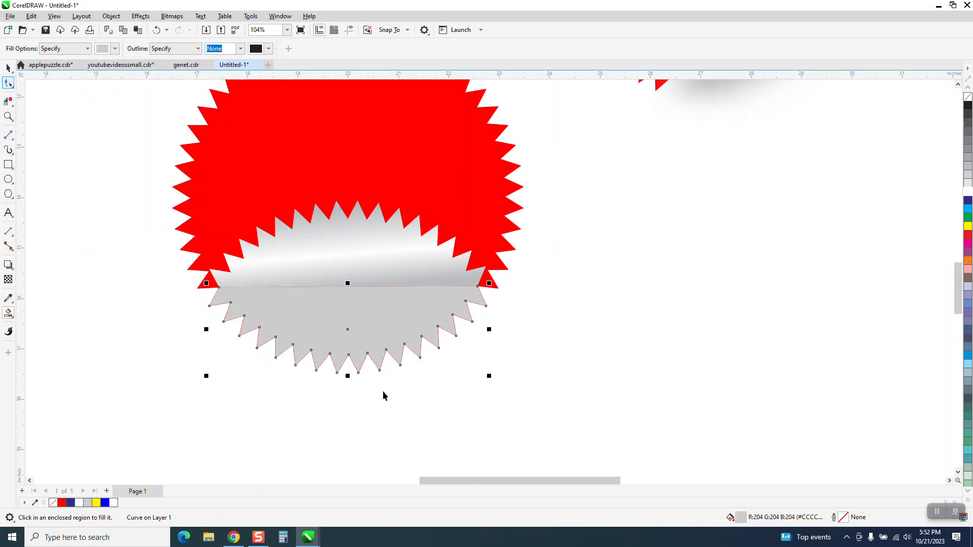
# - Delete the 52-sided starburst outline, shifting the grey segment 7 inches aside to reach it and back into place
pyautogui.scroll(-1, 421, 444)
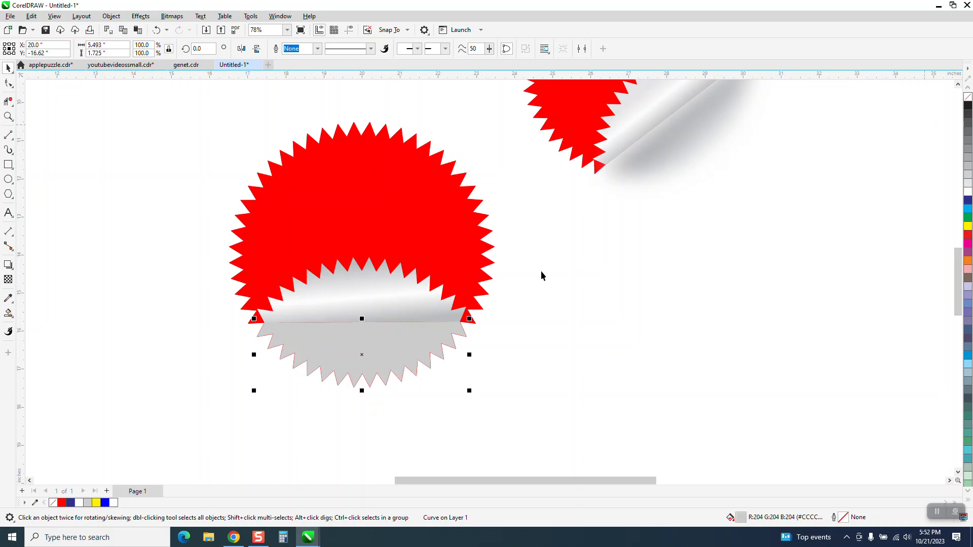
pyautogui.click(558, 337)
pyautogui.click(420, 347)
pyautogui.press('Right')
pyautogui.click(428, 368)
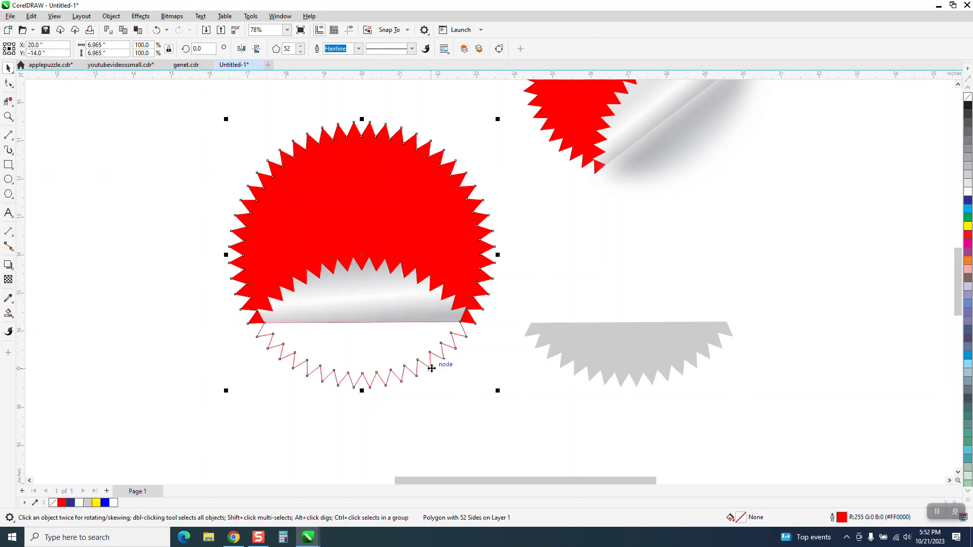
pyautogui.press('Delete')
pyautogui.click(559, 355)
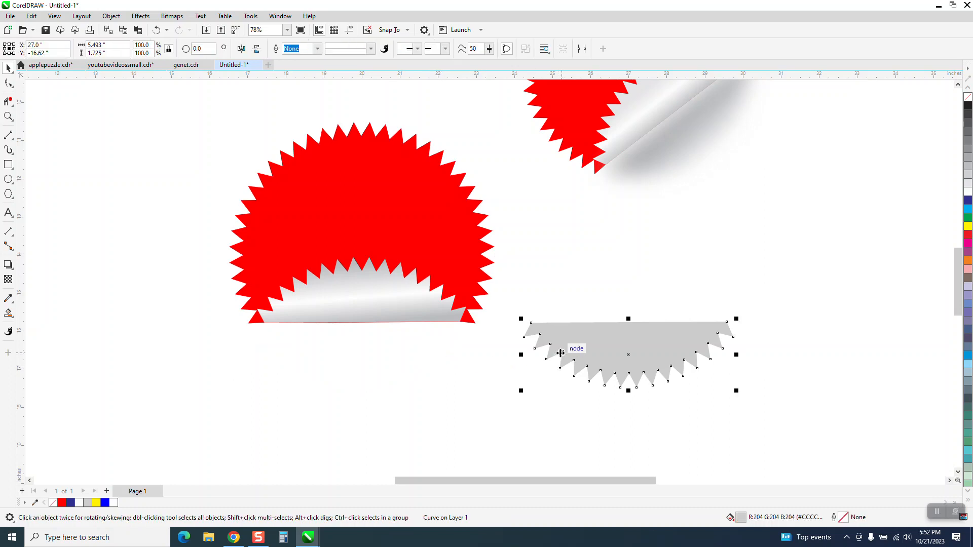
pyautogui.press('Left')
# - Apply a linear fountain fill to the lower segment, fading from light grey at the fold line to white at the teeth
pyautogui.scroll(-2, 671, 360)
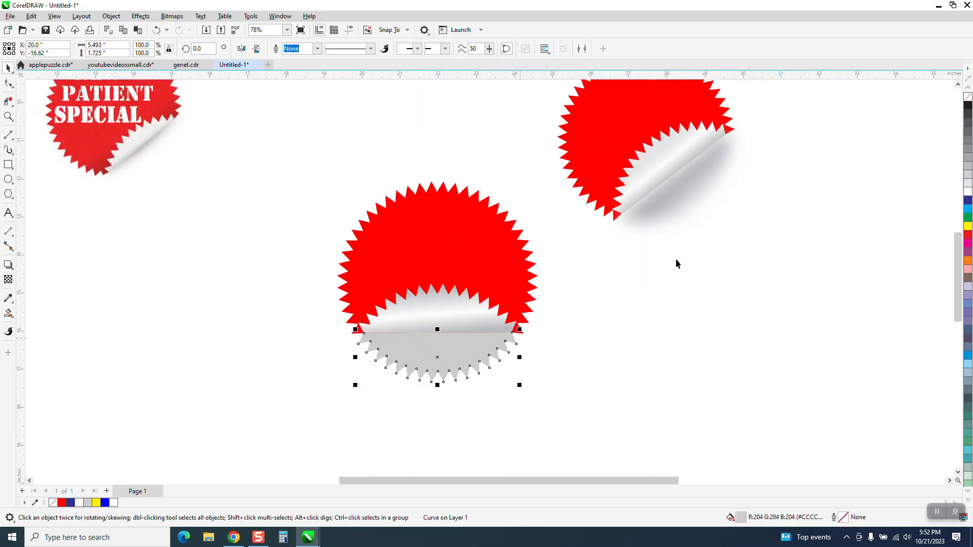
pyautogui.click(9, 313)
pyautogui.click(40, 312)
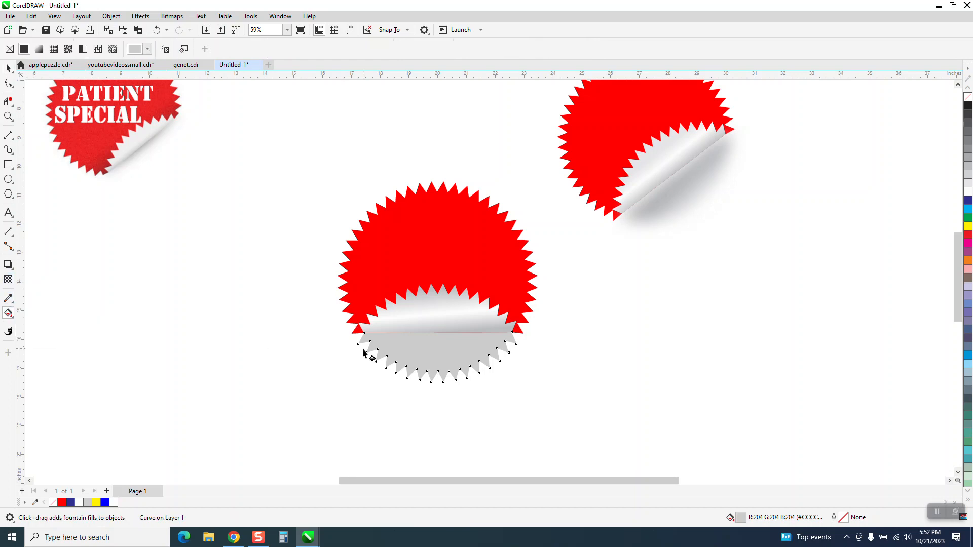
pyautogui.moveTo(435, 337); pyautogui.dragTo(438, 371)
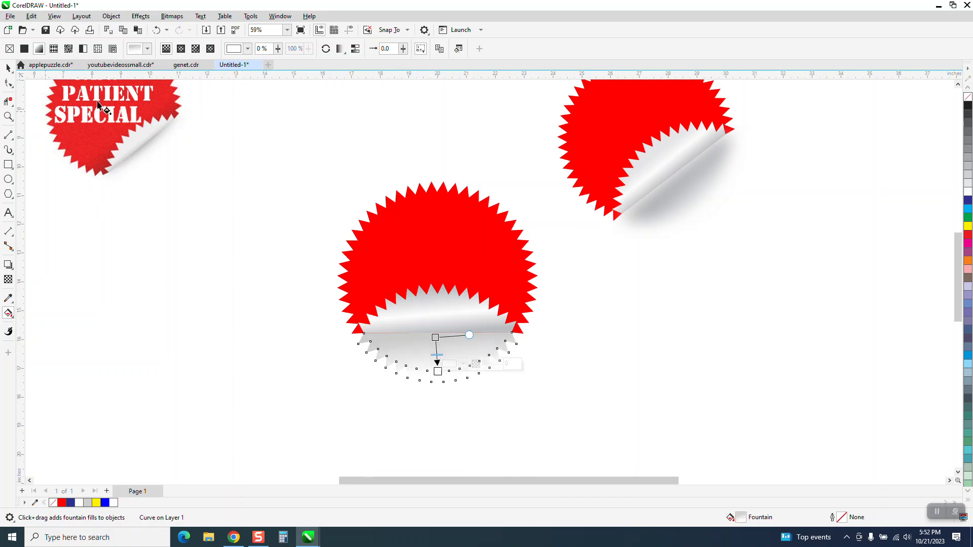
# - Apply a Gaussian Blur with a radius of 127.6 pixels to the lower segment as a soft shadow, and deselect it
pyautogui.click(145, 17)
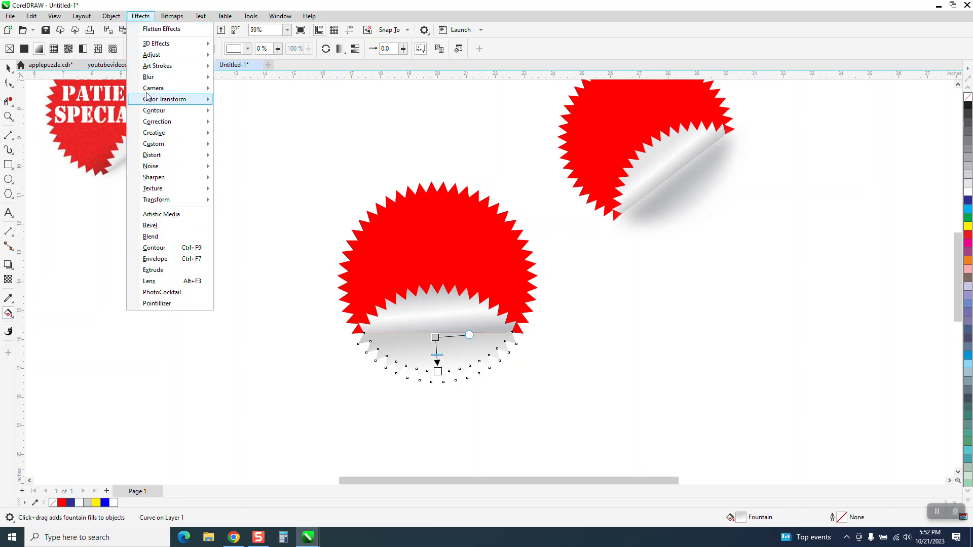
pyautogui.moveTo(150, 80)
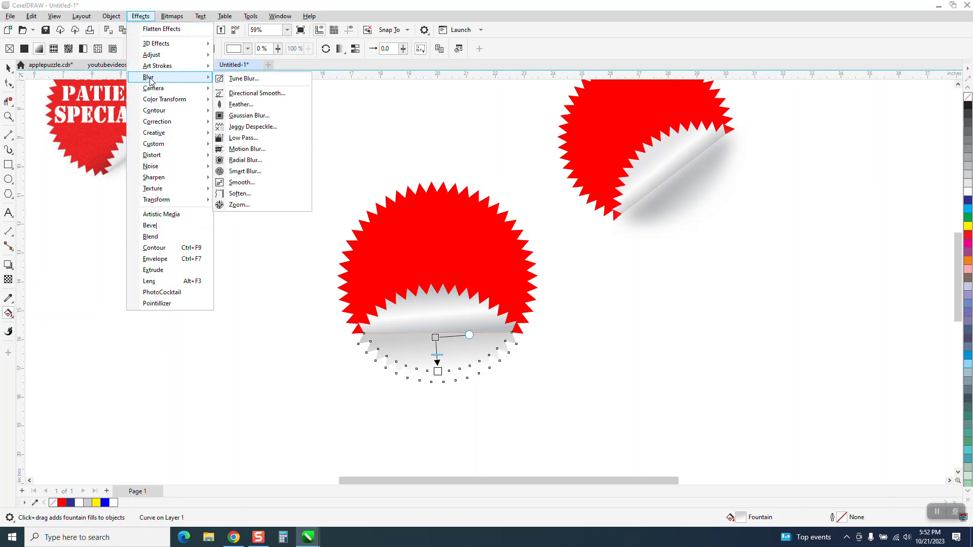
pyautogui.click(242, 120)
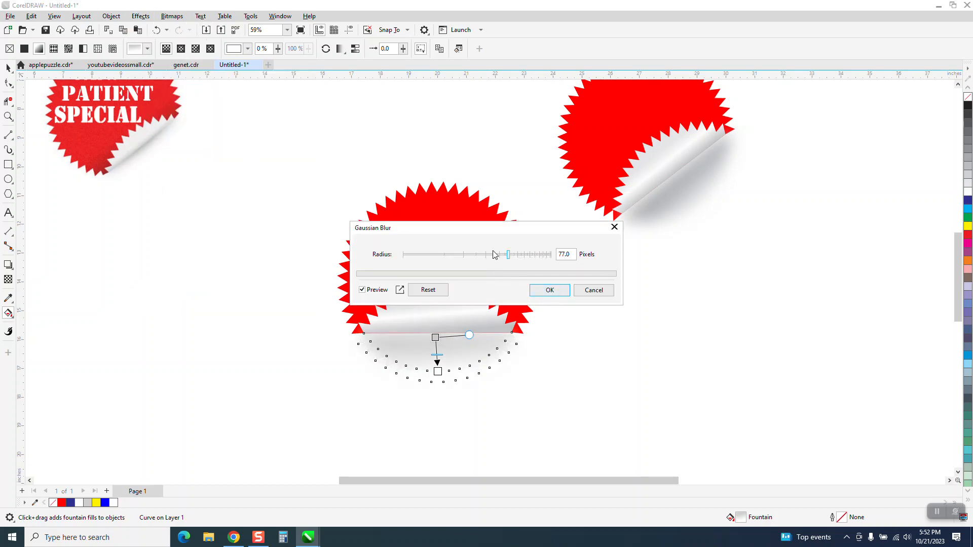
pyautogui.moveTo(490, 228); pyautogui.dragTo(776, 306)
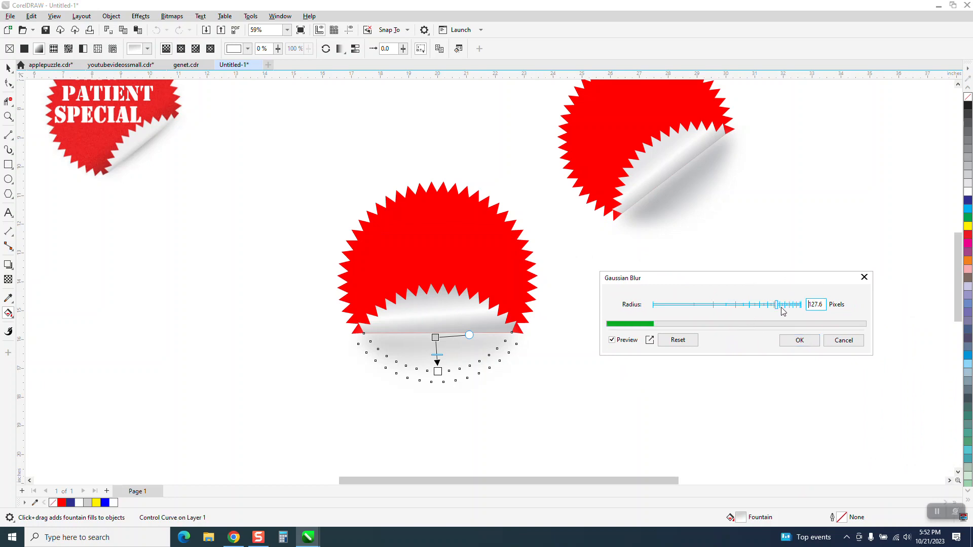
pyautogui.click(803, 340)
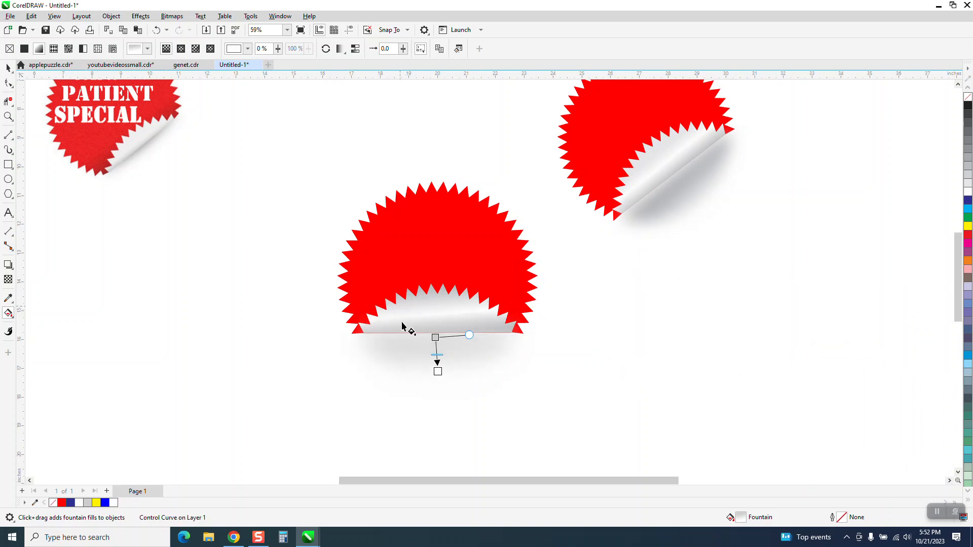
pyautogui.click(8, 68)
pyautogui.click(282, 198)
# - Set the nudge distance to 0.01 inch and try shifting the flap 0.02 inch down over the fold line and back up
pyautogui.click(8, 117)
pyautogui.moveTo(302, 263); pyautogui.dragTo(609, 393)
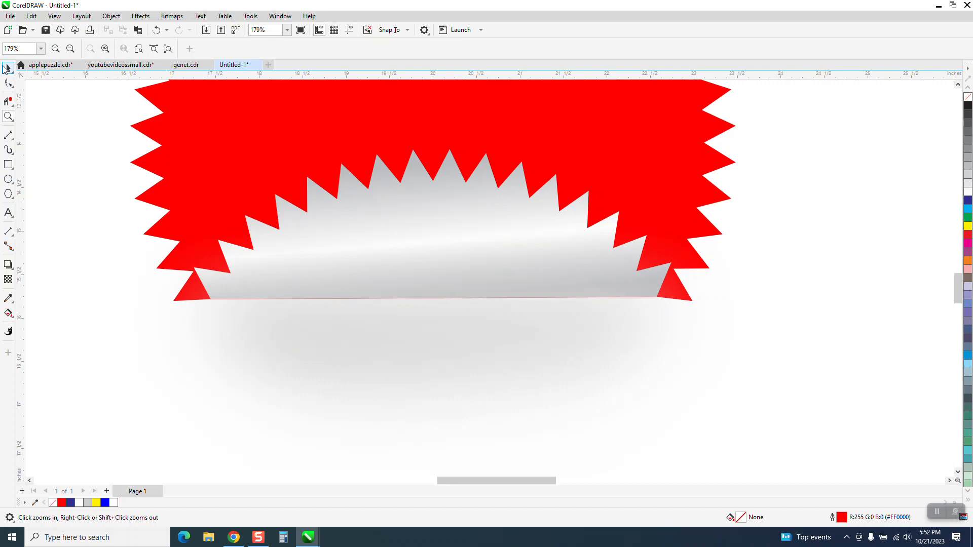
pyautogui.click(8, 69)
pyautogui.click(347, 48)
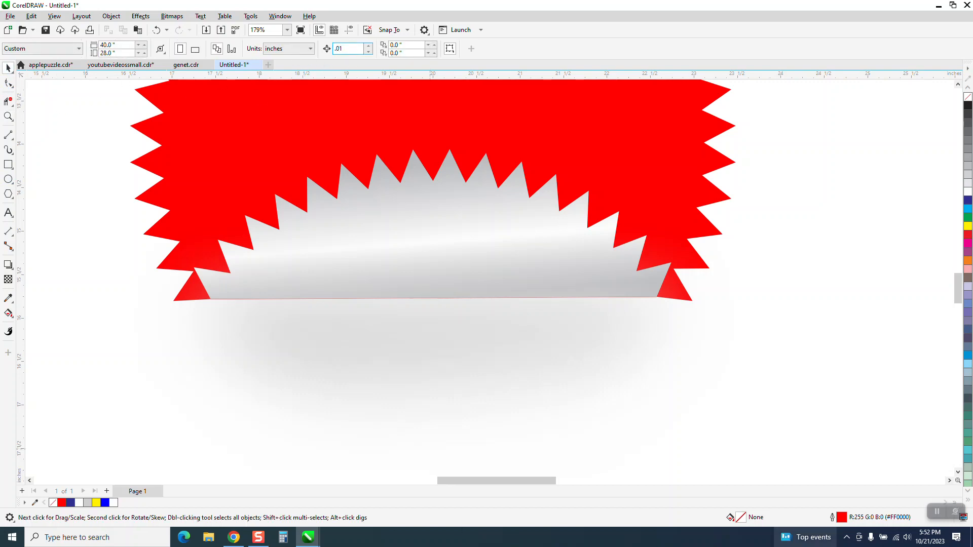
pyautogui.click(564, 268)
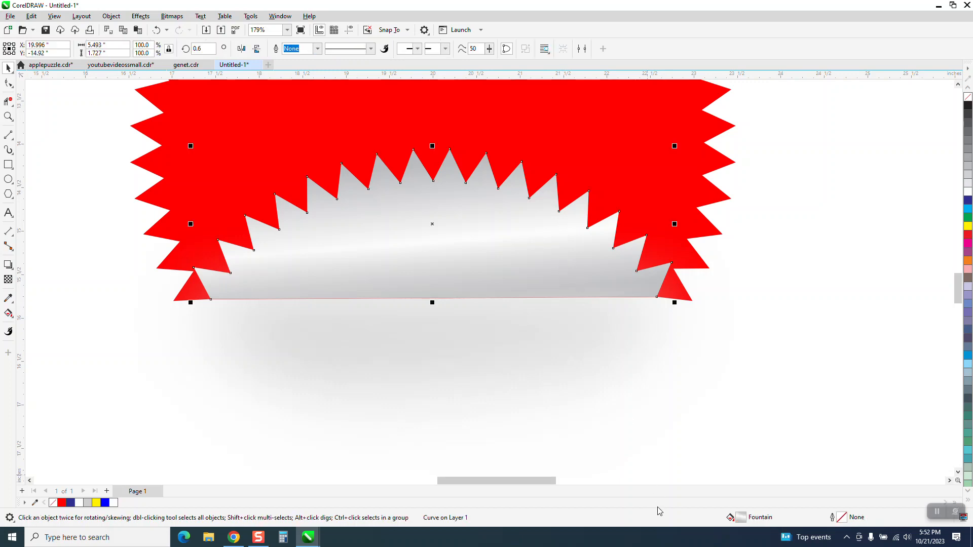
pyautogui.press('Down')
pyautogui.press('Down')
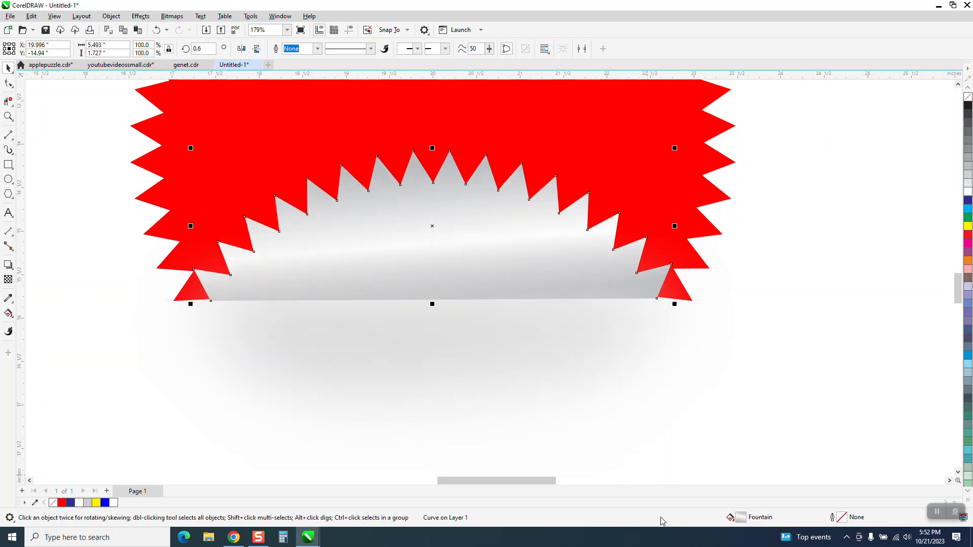
pyautogui.press('Up')
pyautogui.press('Up')
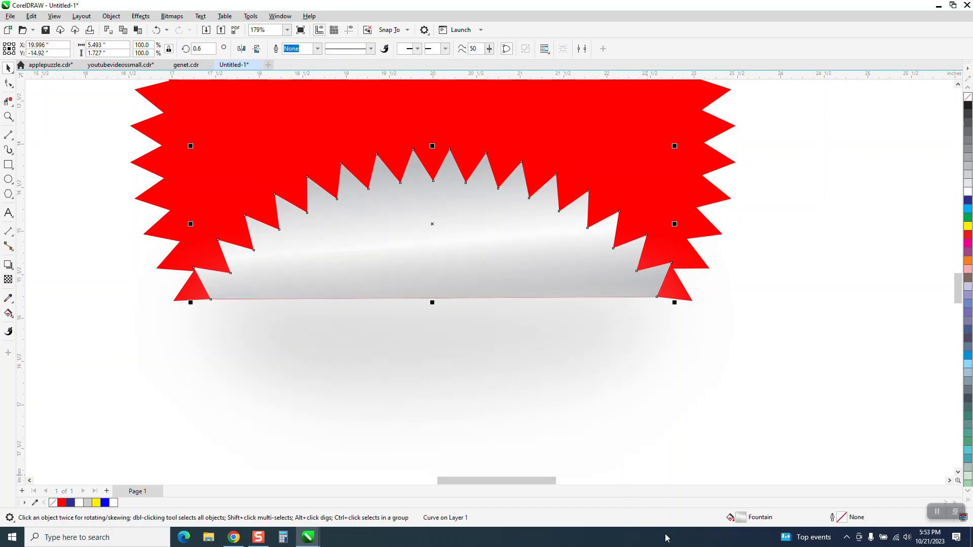
# - Nudge the flap 0.01 inch down onto the fold line and group the sticker's four objects
pyautogui.press('Down')
pyautogui.scroll(-4, 567, 390)
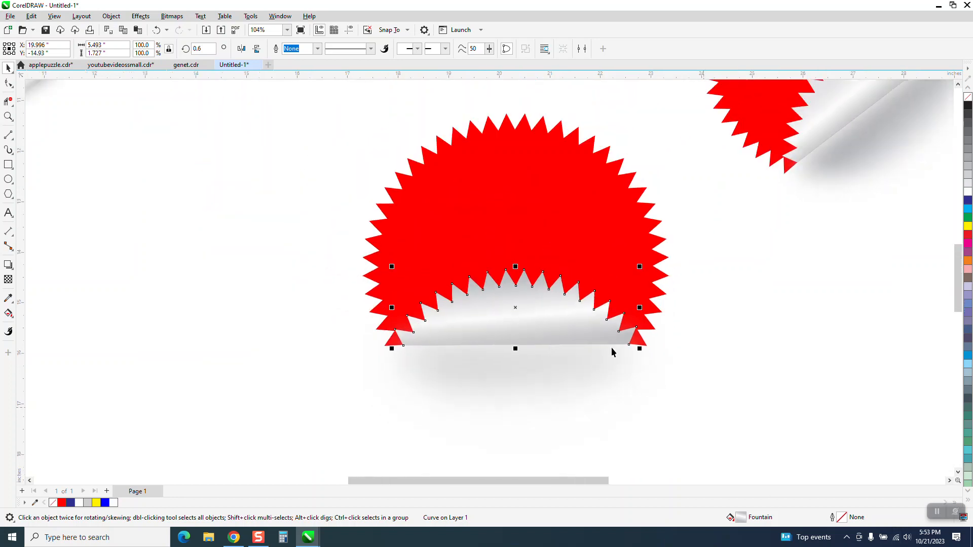
pyautogui.moveTo(398, 154); pyautogui.dragTo(654, 421)
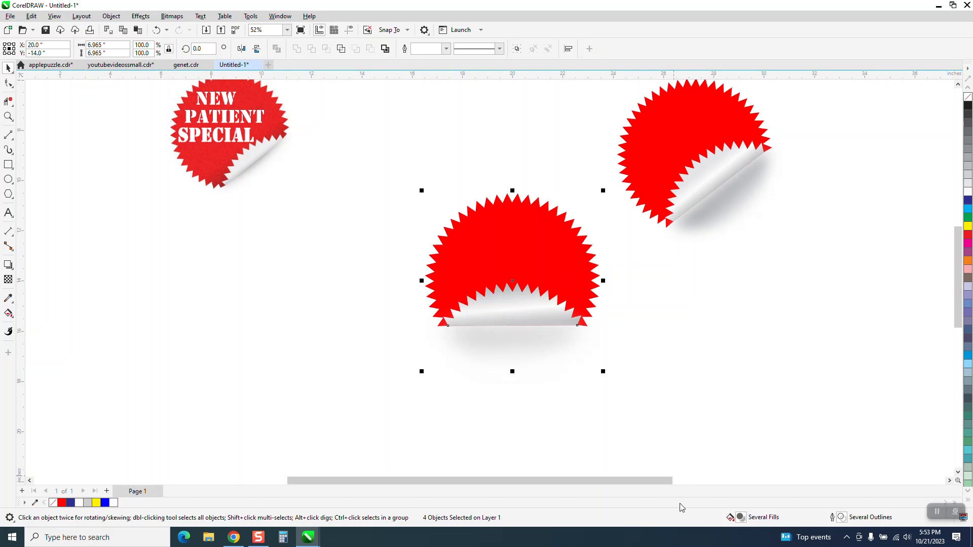
pyautogui.hotkey('ctrl', 'g')
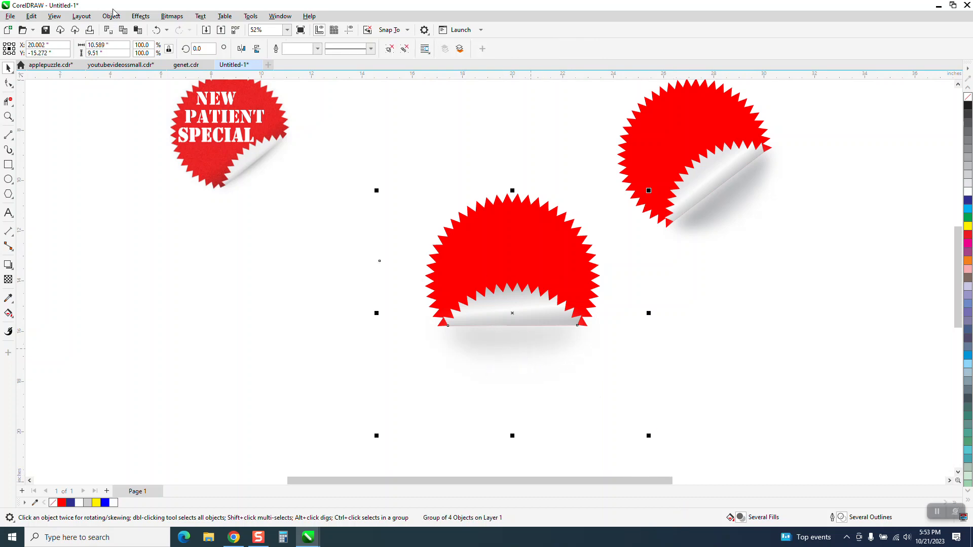
# - Inspect the grouped sticker's outlines and shadow bounds in Wireframe view, and return to Enhanced view
pyautogui.click(55, 17)
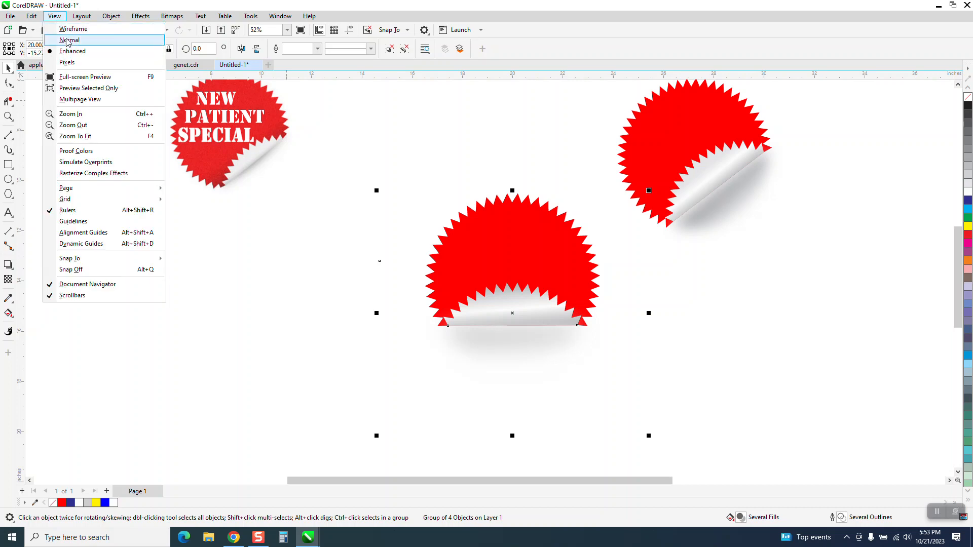
pyautogui.click(74, 29)
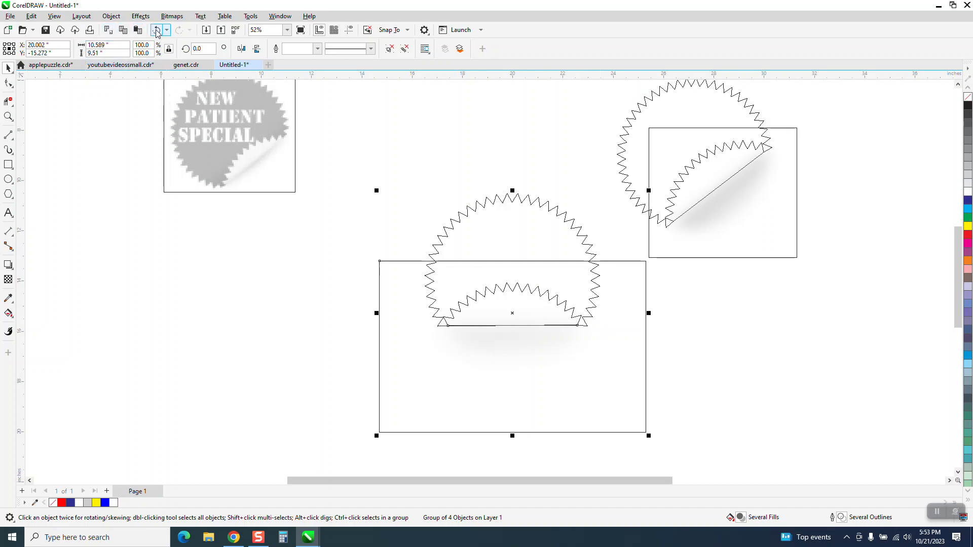
pyautogui.click(55, 16)
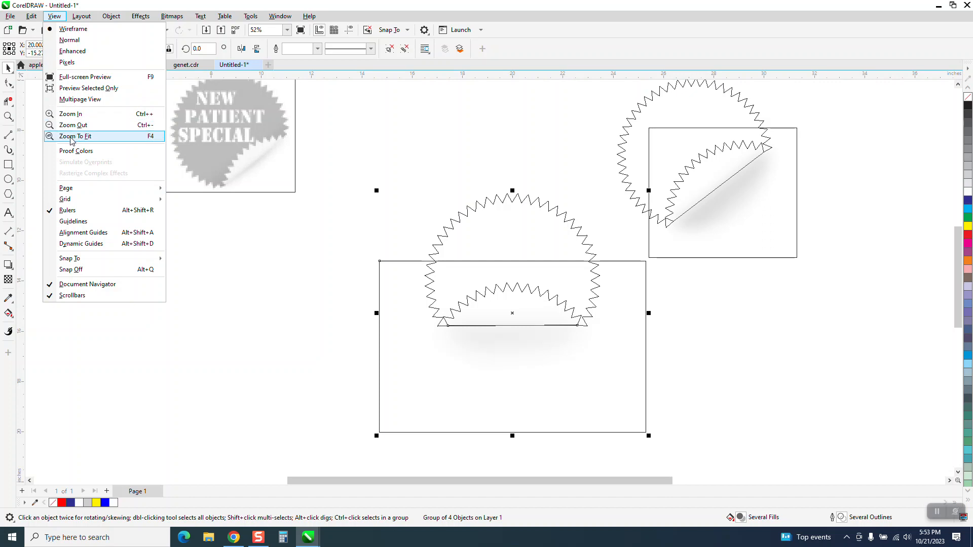
pyautogui.click(71, 51)
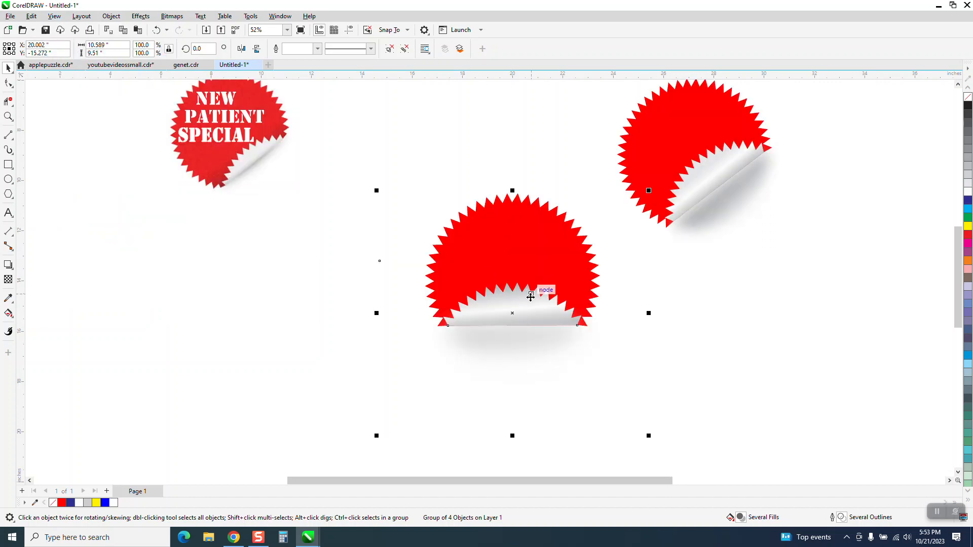
# - Rotate the grouped sticker about 41.9 degrees counterclockwise and move it up and left, closer to the NEW PATIENT SPECIAL reference
pyautogui.click(513, 315)
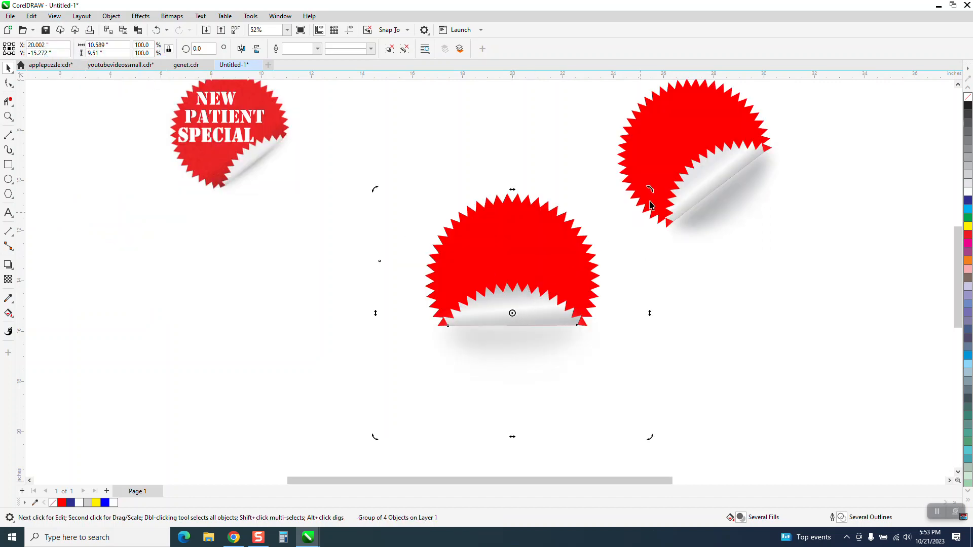
pyautogui.moveTo(652, 187); pyautogui.dragTo(529, 136)
pyautogui.click(656, 307)
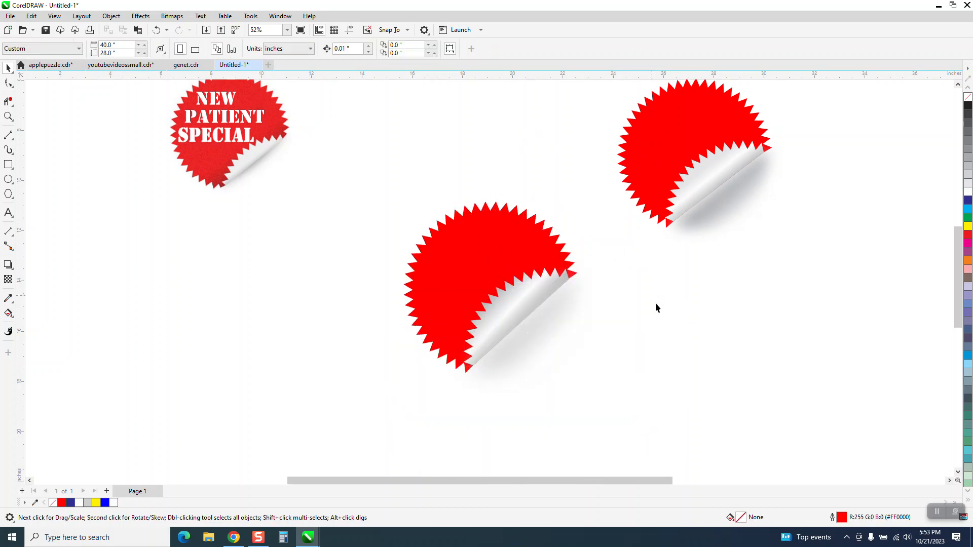
pyautogui.moveTo(479, 287); pyautogui.dragTo(400, 223)
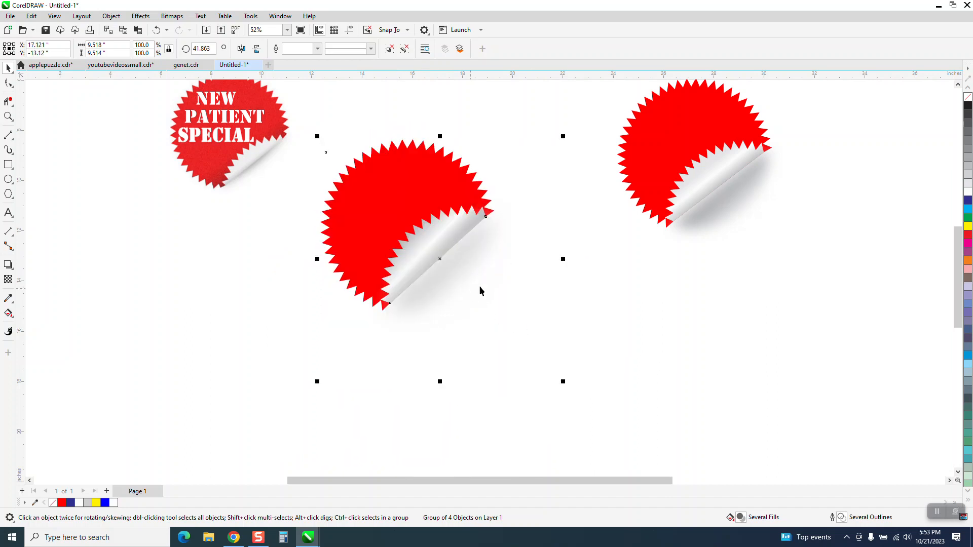
# - Try shifting the ungrouped sticker's flap down and left off its fold, and undo the move
pyautogui.click(695, 187)
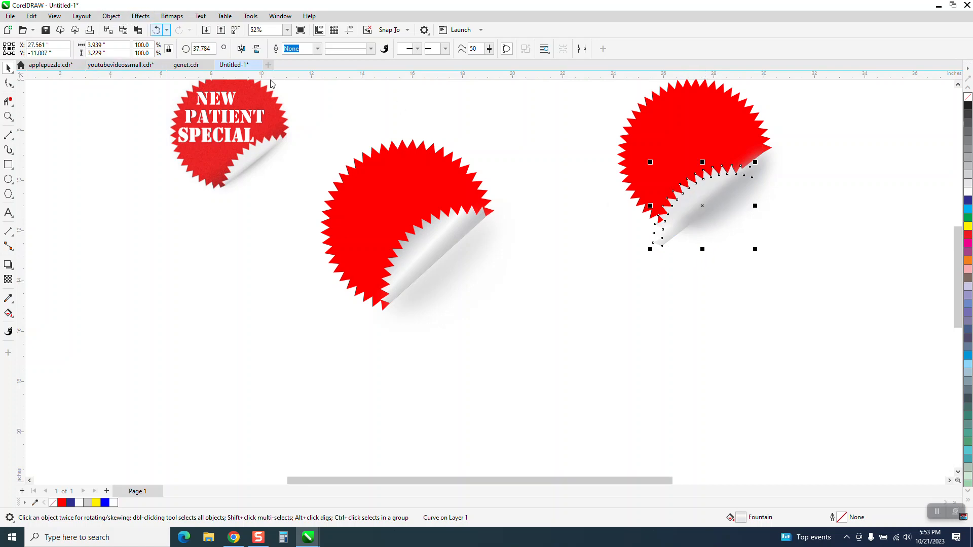
pyautogui.click(156, 30)
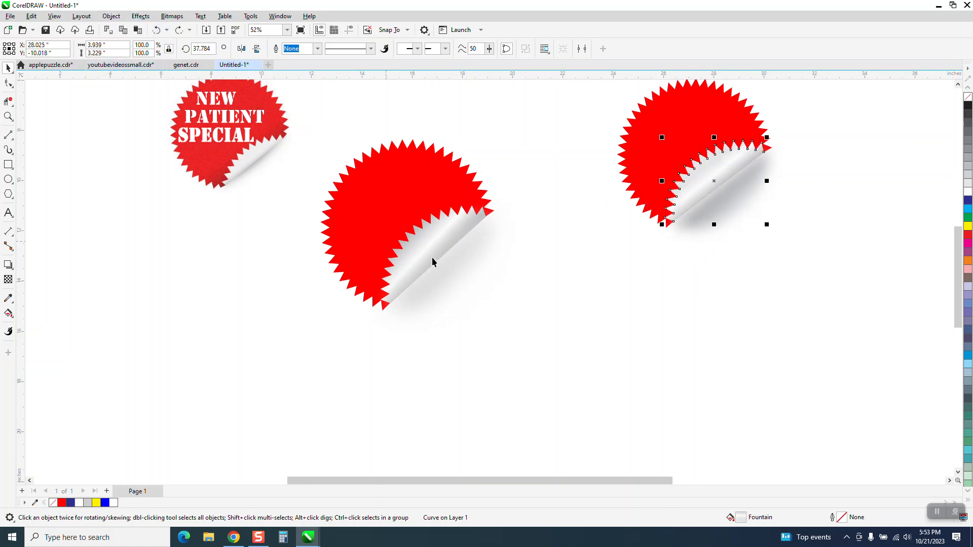
pyautogui.click(8, 116)
pyautogui.moveTo(297, 129); pyautogui.dragTo(567, 320)
pyautogui.scroll(-3, 555, 309)
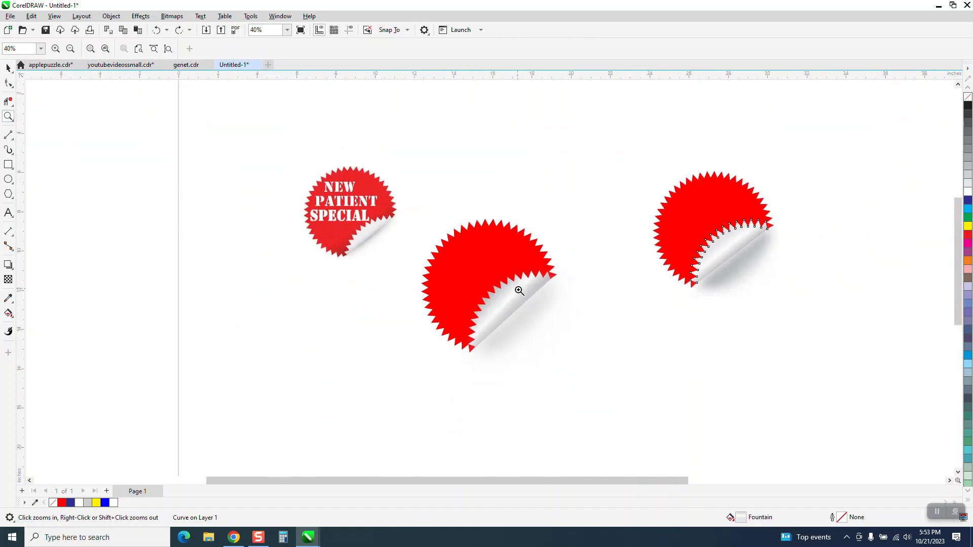